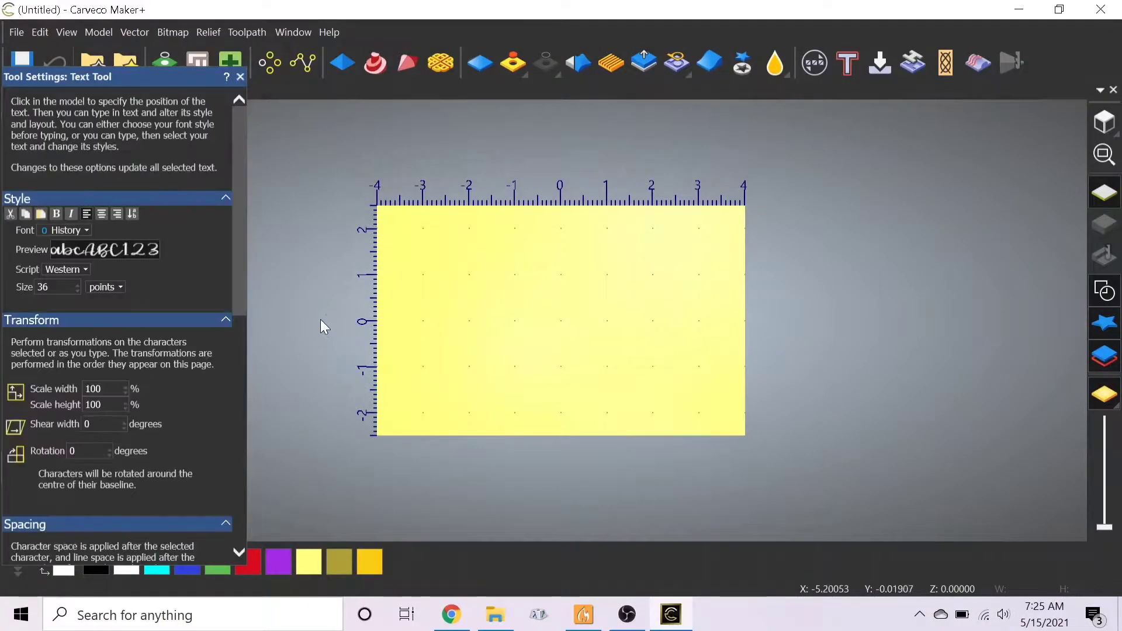
- Create the text "this is fancy text" in the upper-left part of the model, in the History font at 36 points
{"action": "left_click", "coordinate": [431, 281]}
{"action": "type", "text": "th"}
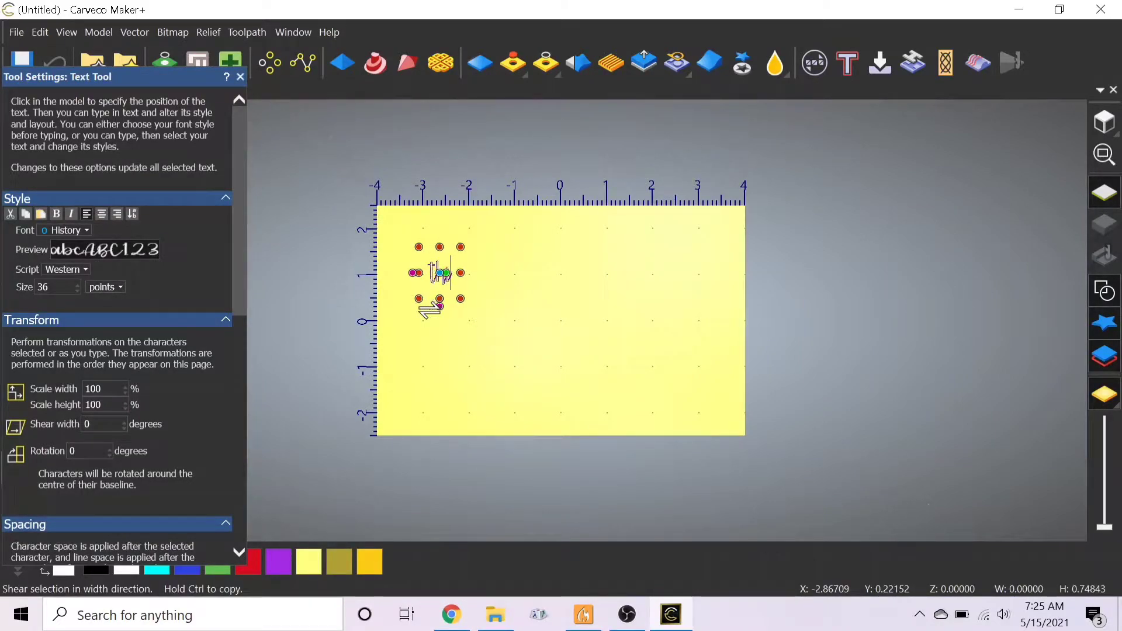
{"action": "type", "text": "is is fa"}
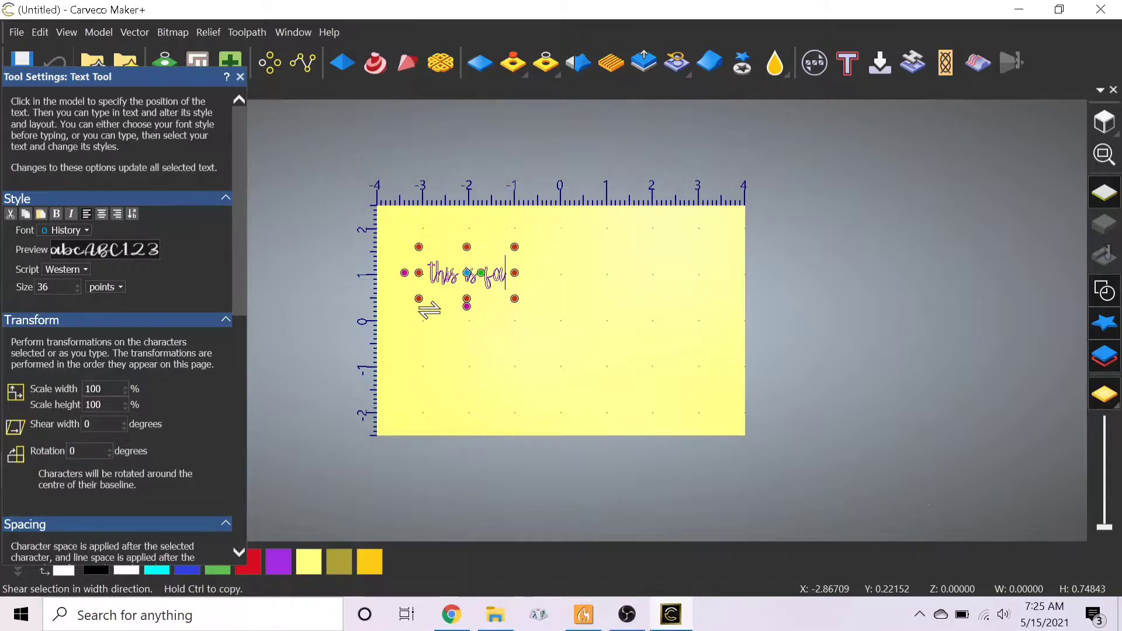
{"action": "type", "text": "ncy text"}
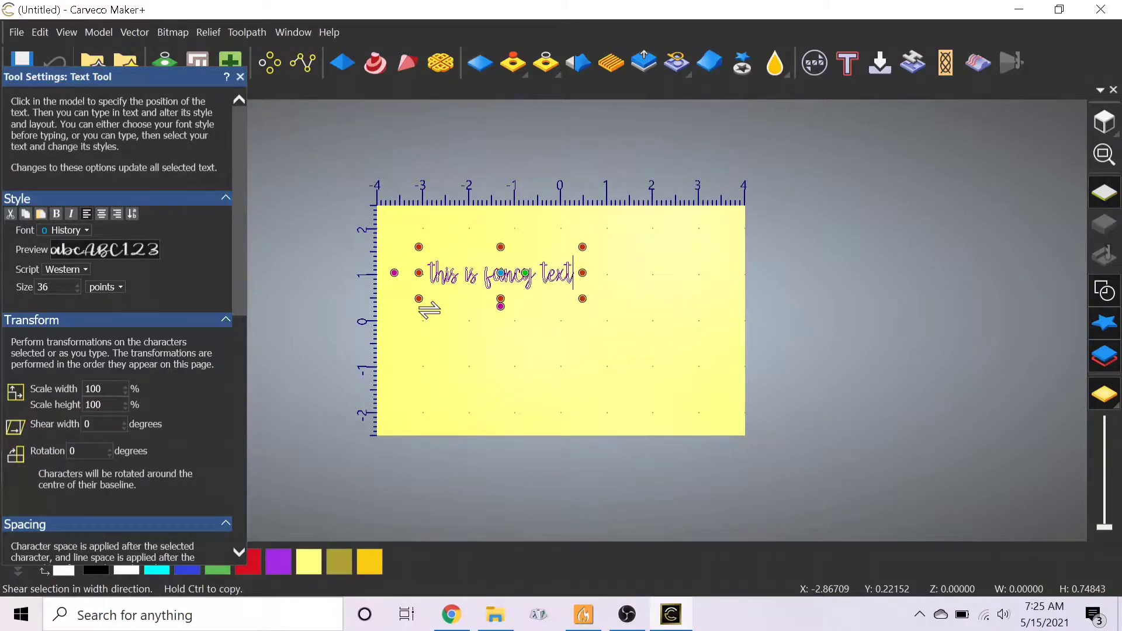
{"action": "scroll", "coordinate": [163, 444], "scroll_direction": "down", "scroll_amount": 10}
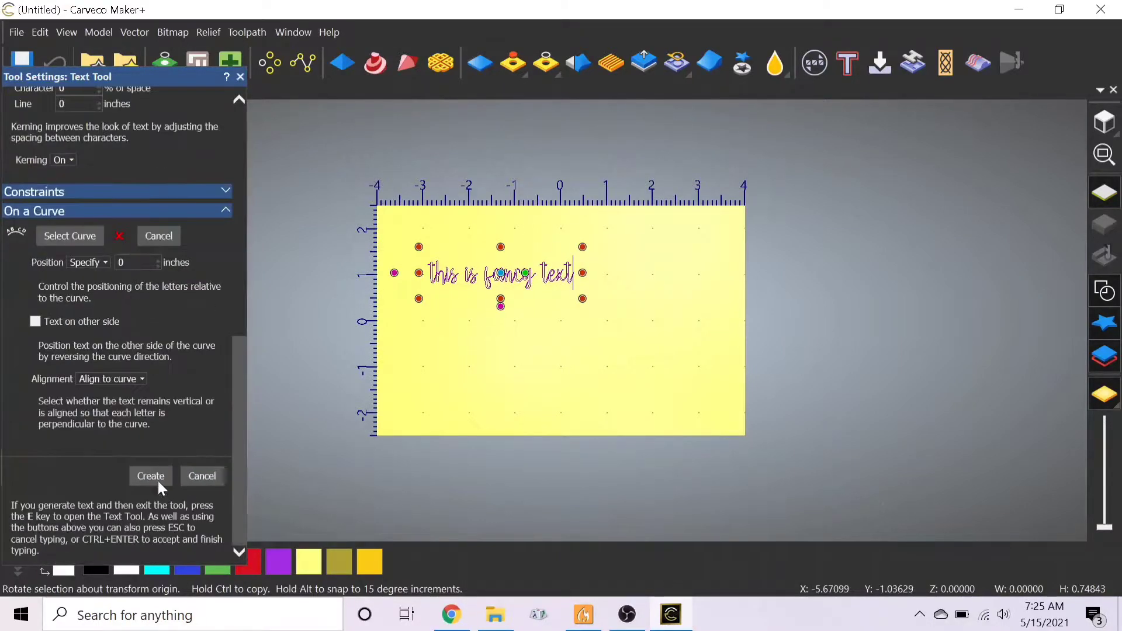
{"action": "left_click", "coordinate": [157, 478]}
- Start a V-bit carving toolpath for the text and choose "60-DEGREE V edited" as the carving tool
{"action": "scroll", "coordinate": [516, 298], "scroll_direction": "up", "scroll_amount": 5}
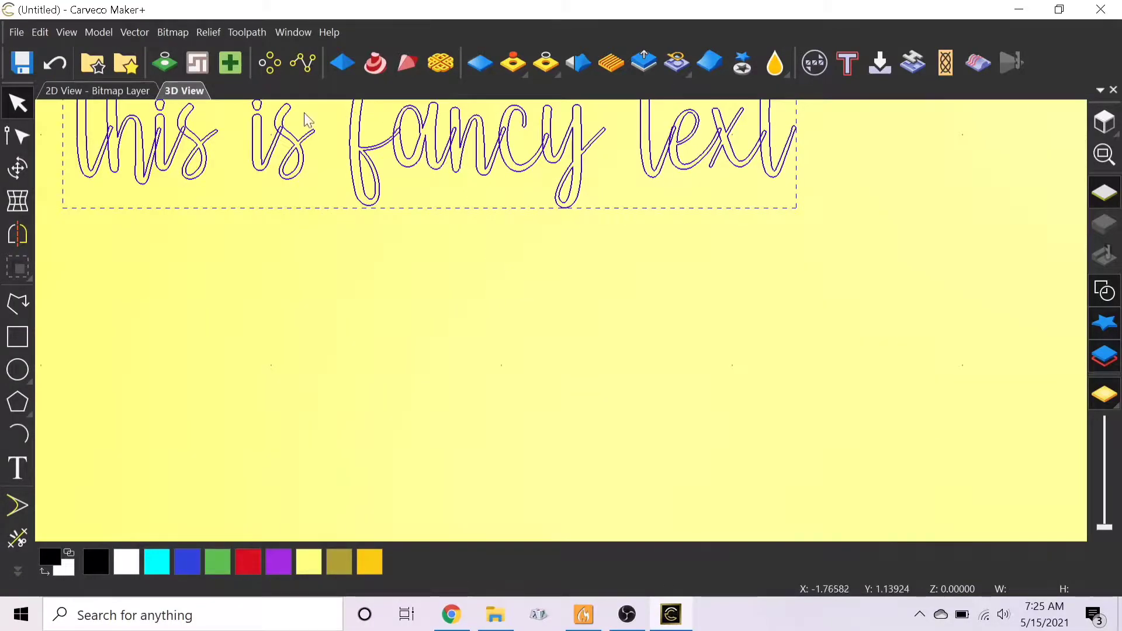
{"action": "scroll", "coordinate": [204, 157], "scroll_direction": "down", "scroll_amount": 2}
{"action": "scroll", "coordinate": [239, 295], "scroll_direction": "up", "scroll_amount": 3}
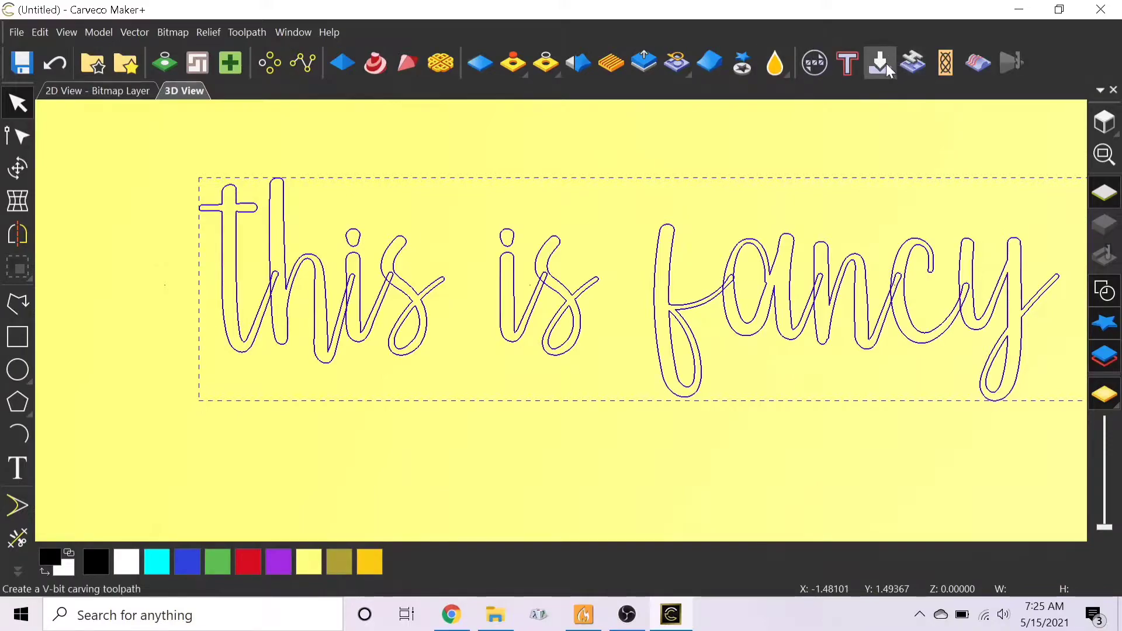
{"action": "left_click", "coordinate": [880, 63]}
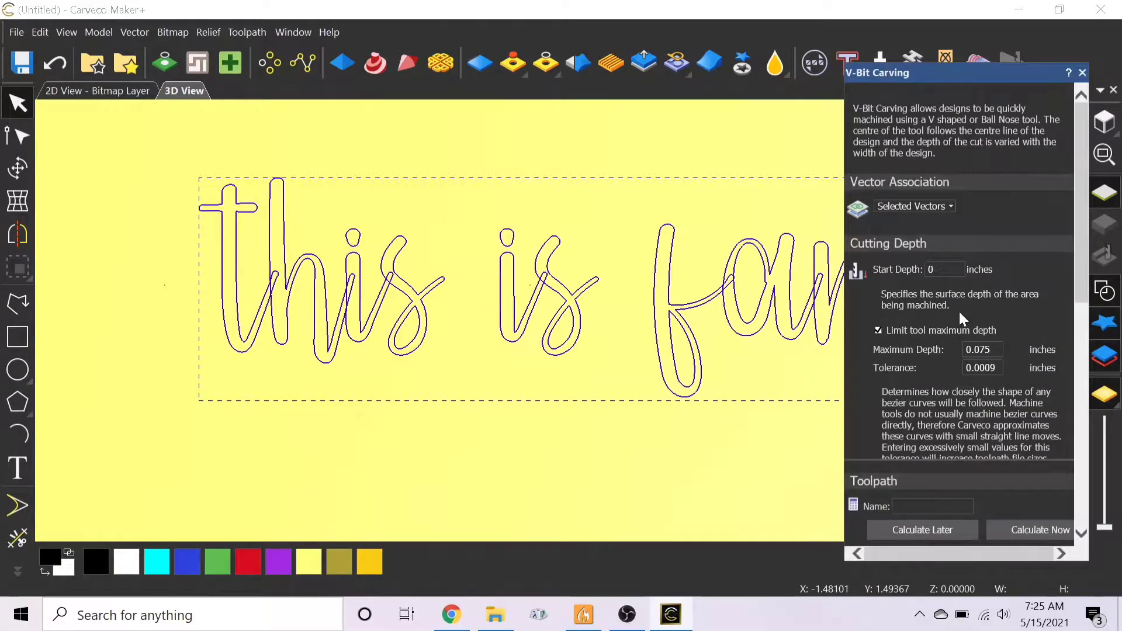
{"action": "scroll", "coordinate": [959, 311], "scroll_direction": "down", "scroll_amount": 3}
{"action": "left_click", "coordinate": [975, 335]}
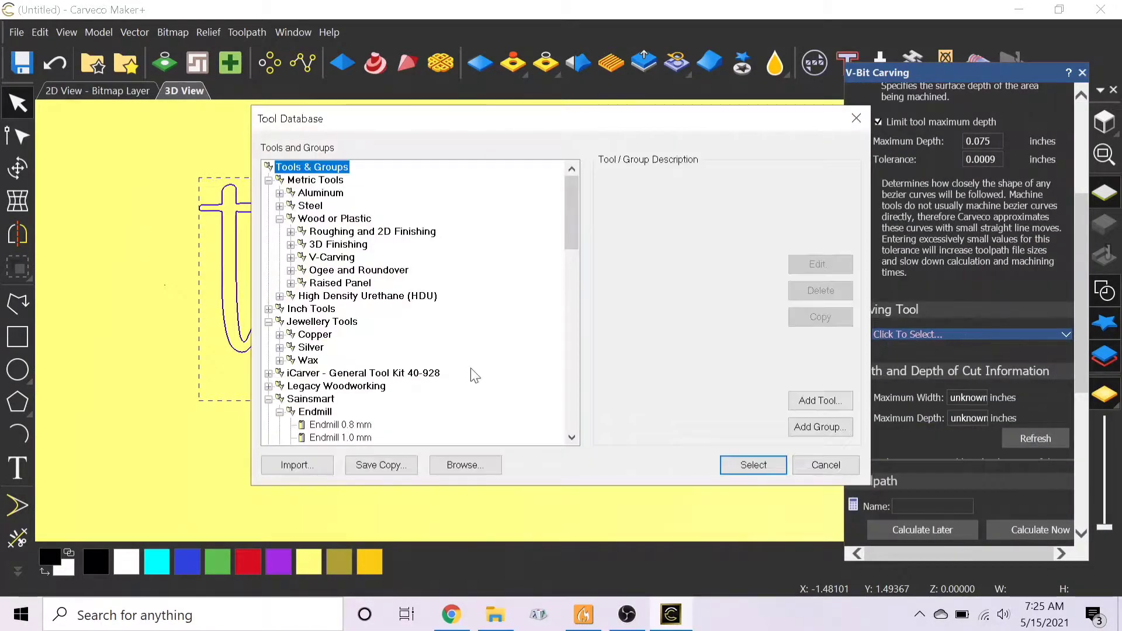
{"action": "scroll", "coordinate": [474, 375], "scroll_direction": "down", "scroll_amount": 12}
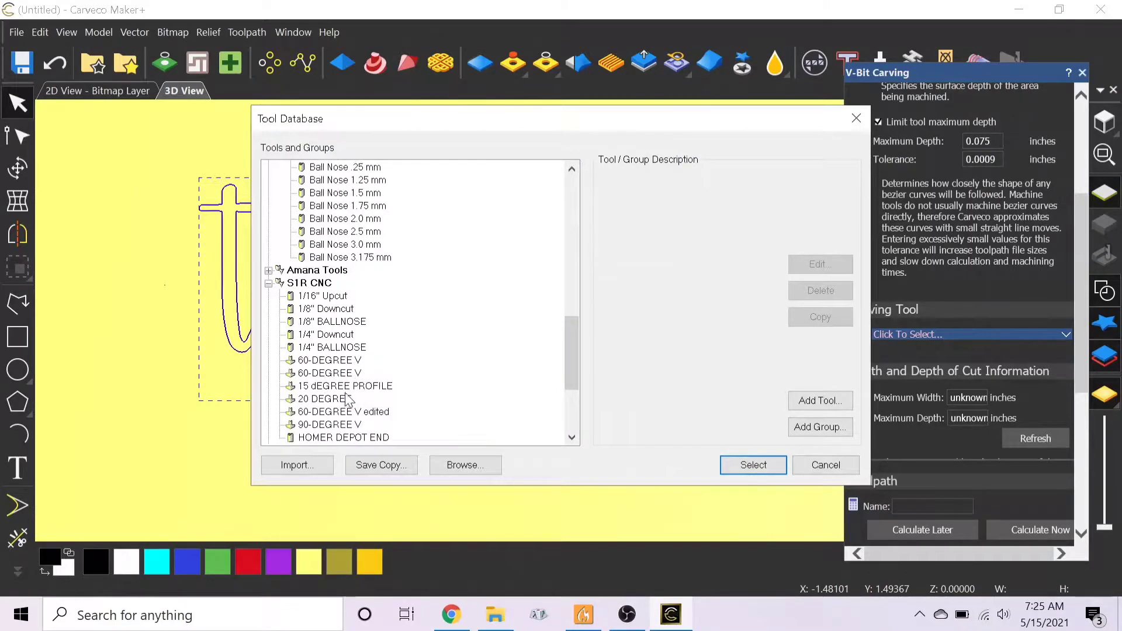
{"action": "double_click", "coordinate": [342, 411]}
- Set the material thickness to 1 inch and try to calculate the V-bit carving toolpath
{"action": "scroll", "coordinate": [969, 292], "scroll_direction": "down", "scroll_amount": 4}
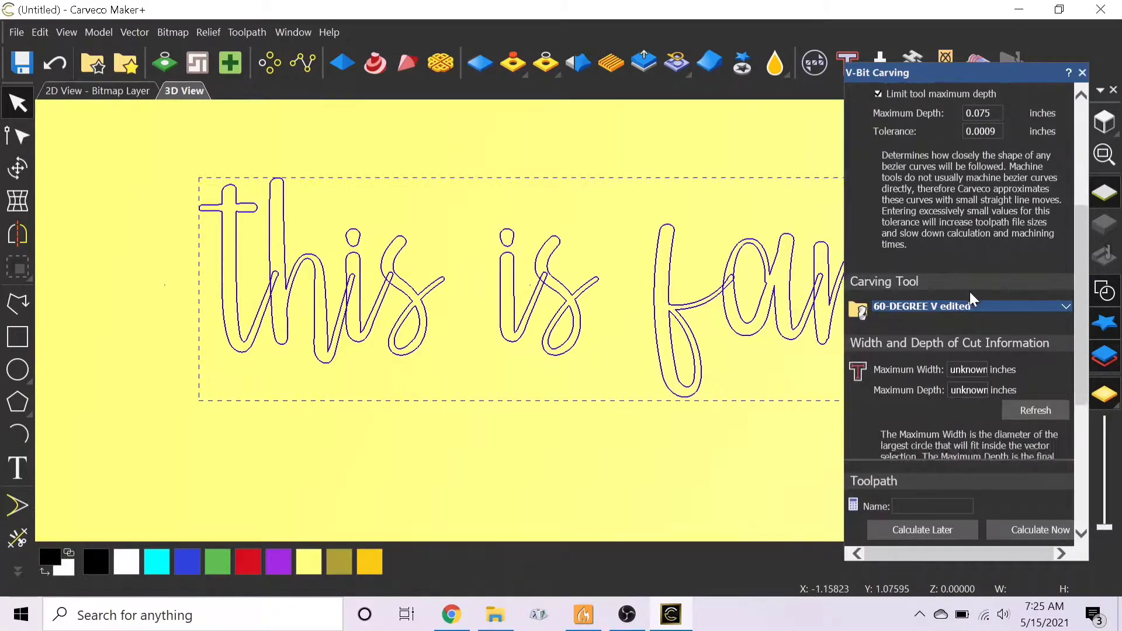
{"action": "left_click", "coordinate": [987, 441]}
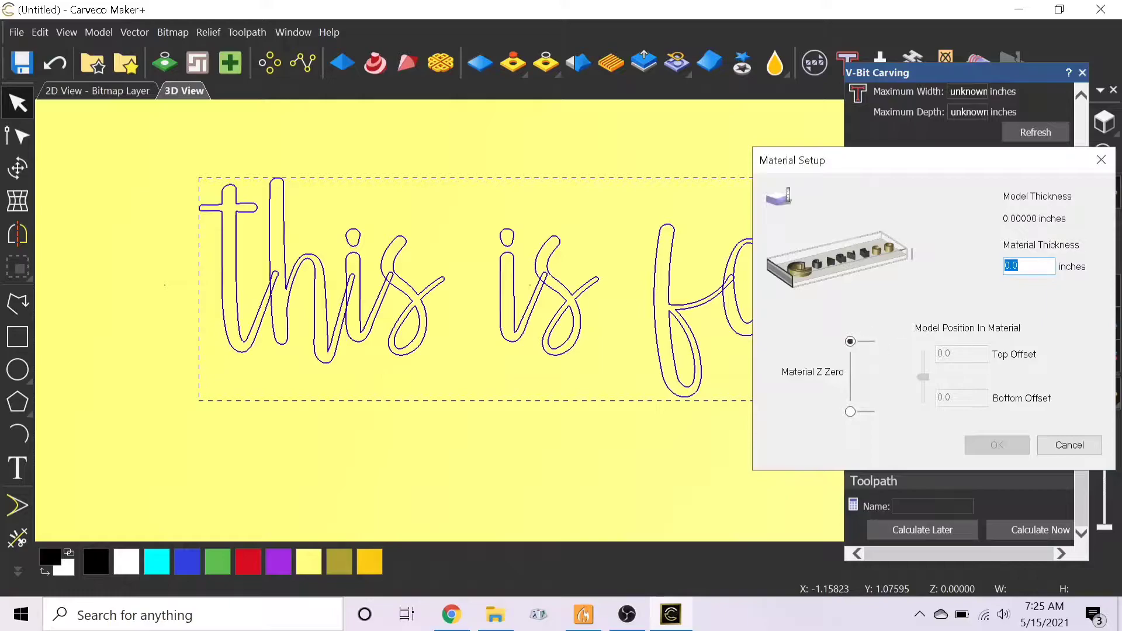
{"action": "type", "text": "1"}
{"action": "left_click", "coordinate": [982, 447]}
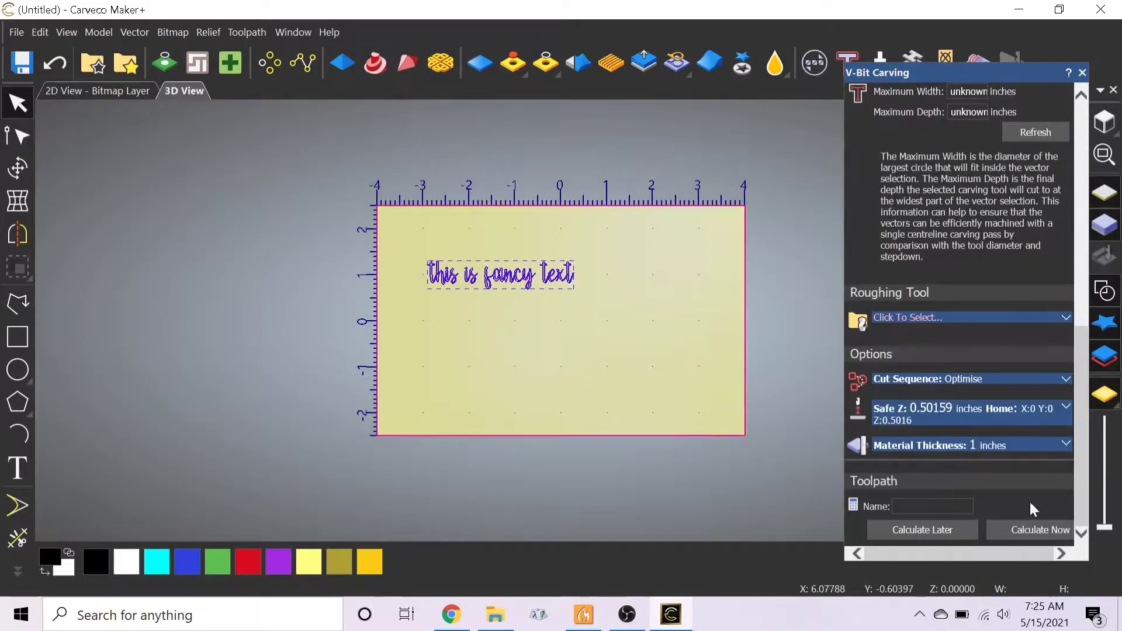
{"action": "left_click", "coordinate": [1043, 530]}
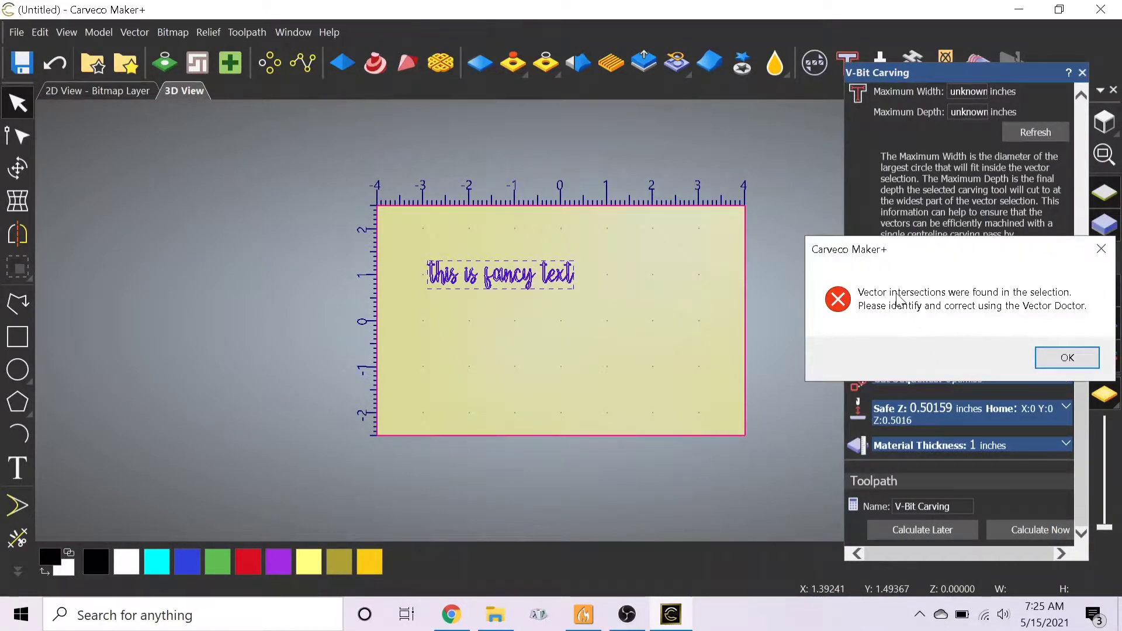
{"action": "left_click", "coordinate": [1067, 357]}
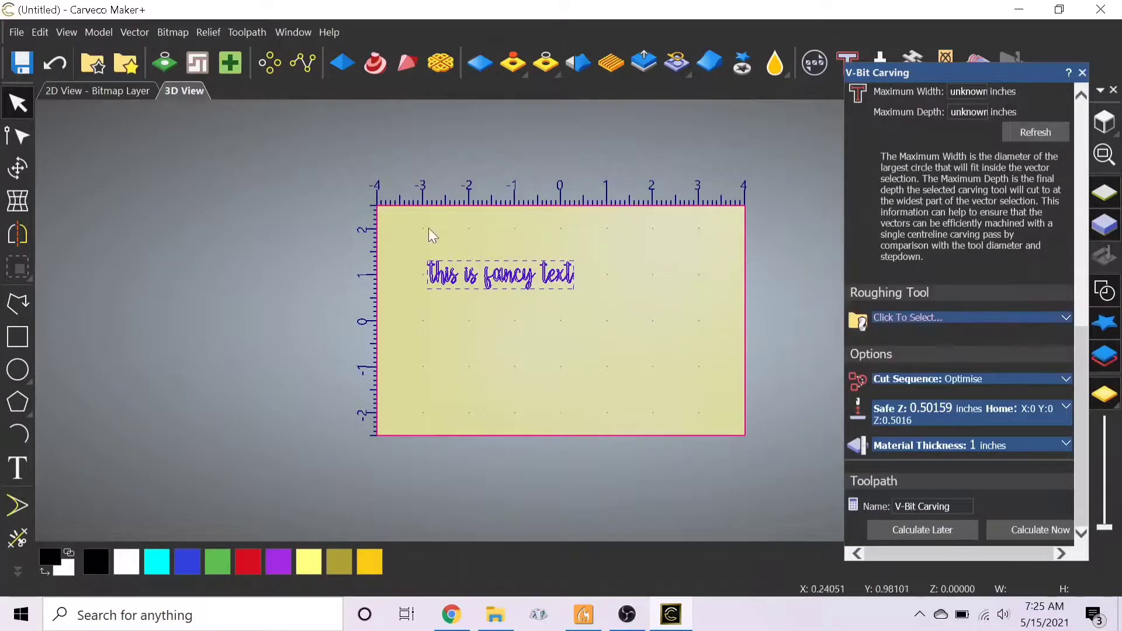
- Check the text for vector intersections with the Vector Doctor, inspect the marked spots, and clear the markers
{"action": "left_click", "coordinate": [230, 62]}
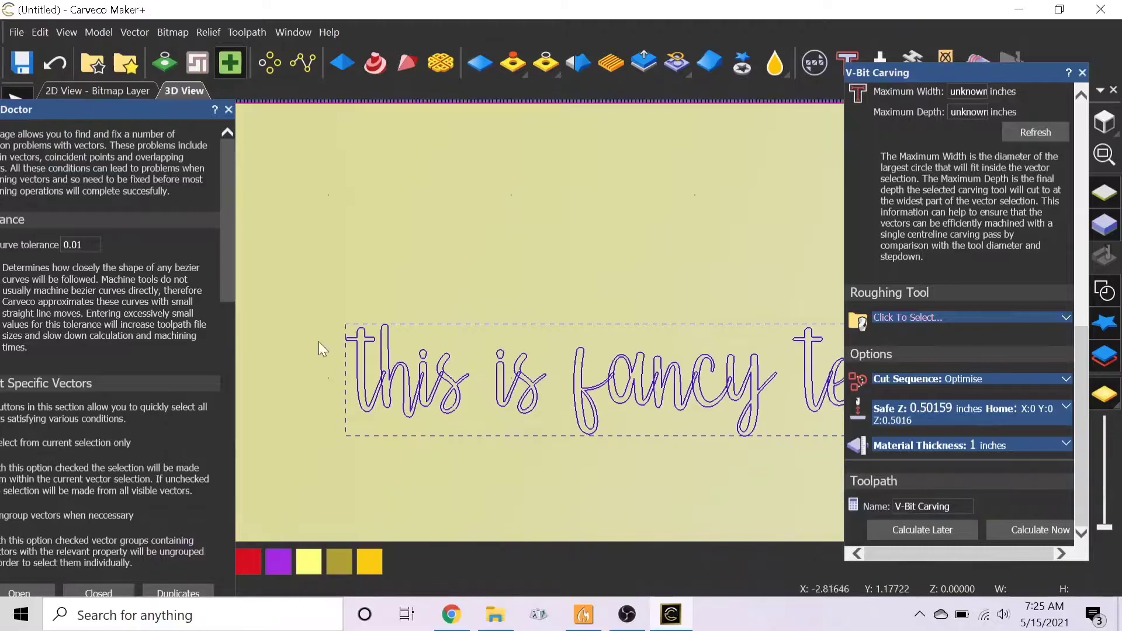
{"action": "scroll", "coordinate": [114, 421], "scroll_direction": "down", "scroll_amount": 5}
{"action": "scroll", "coordinate": [170, 417], "scroll_direction": "down", "scroll_amount": 5}
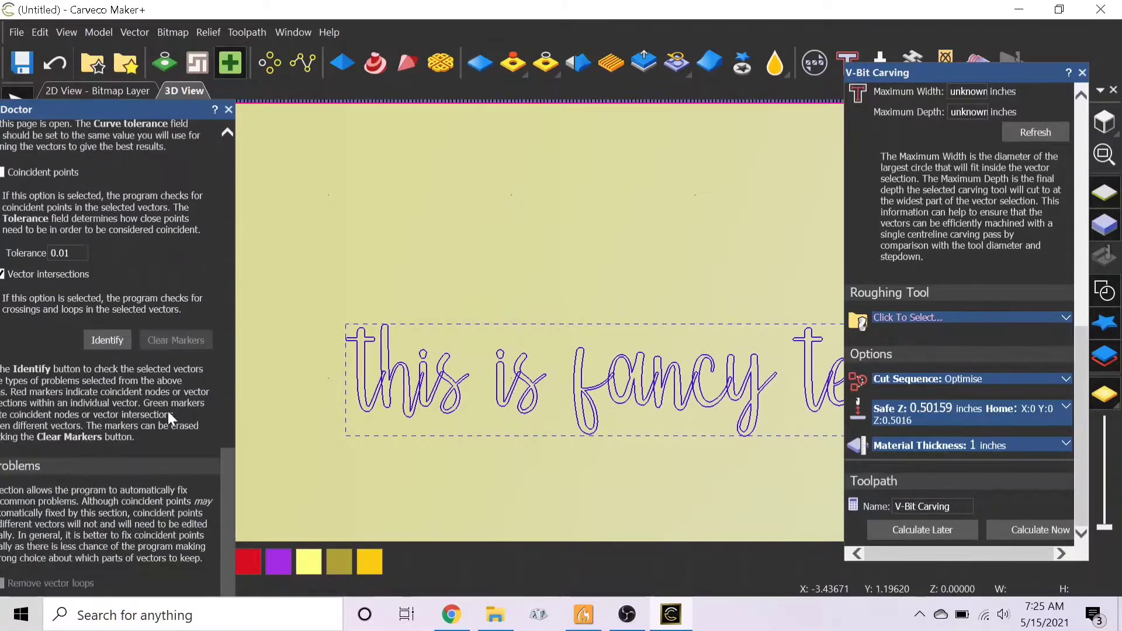
{"action": "left_click", "coordinate": [107, 339]}
{"action": "scroll", "coordinate": [318, 366], "scroll_direction": "up", "scroll_amount": 5}
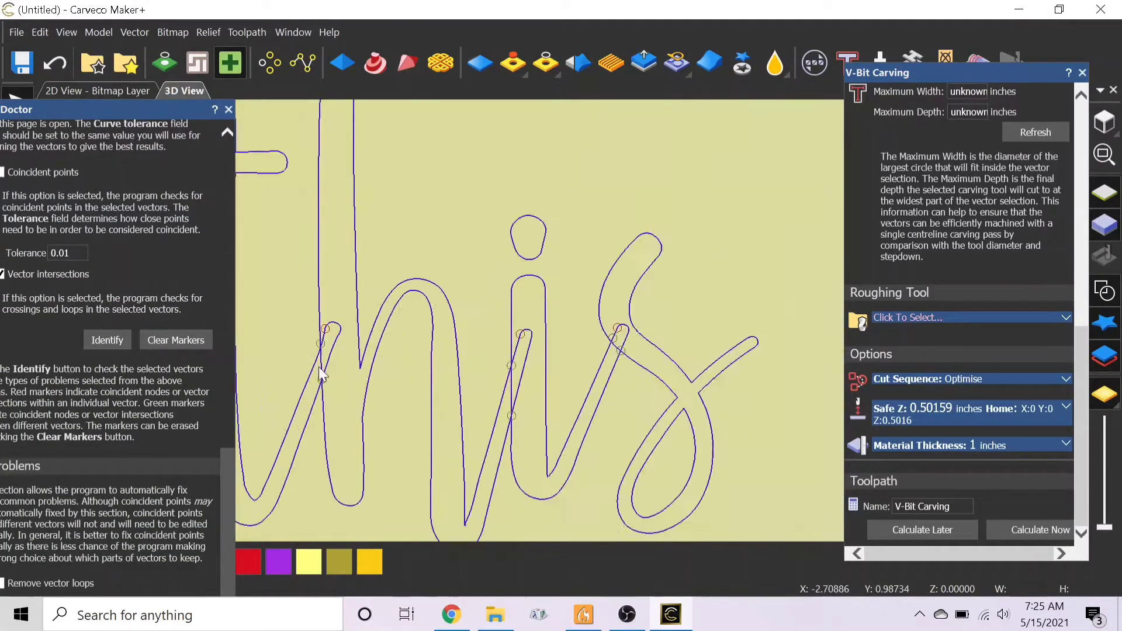
{"action": "scroll", "coordinate": [444, 392], "scroll_direction": "down", "scroll_amount": 1}
{"action": "scroll", "coordinate": [444, 391], "scroll_direction": "down", "scroll_amount": 4}
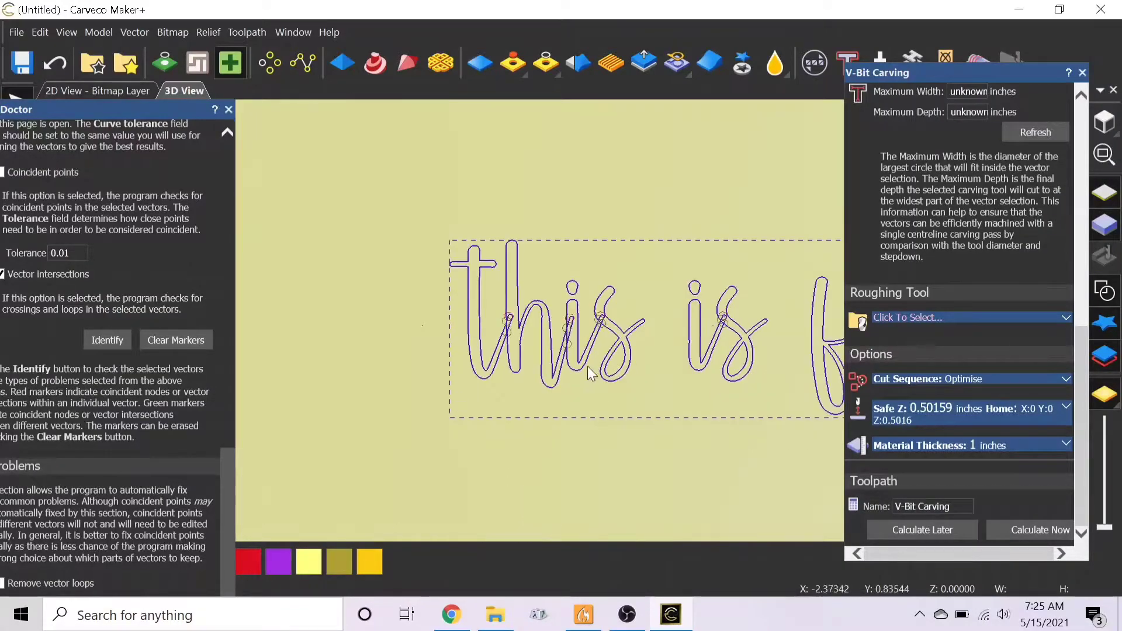
{"action": "left_click", "coordinate": [194, 339]}
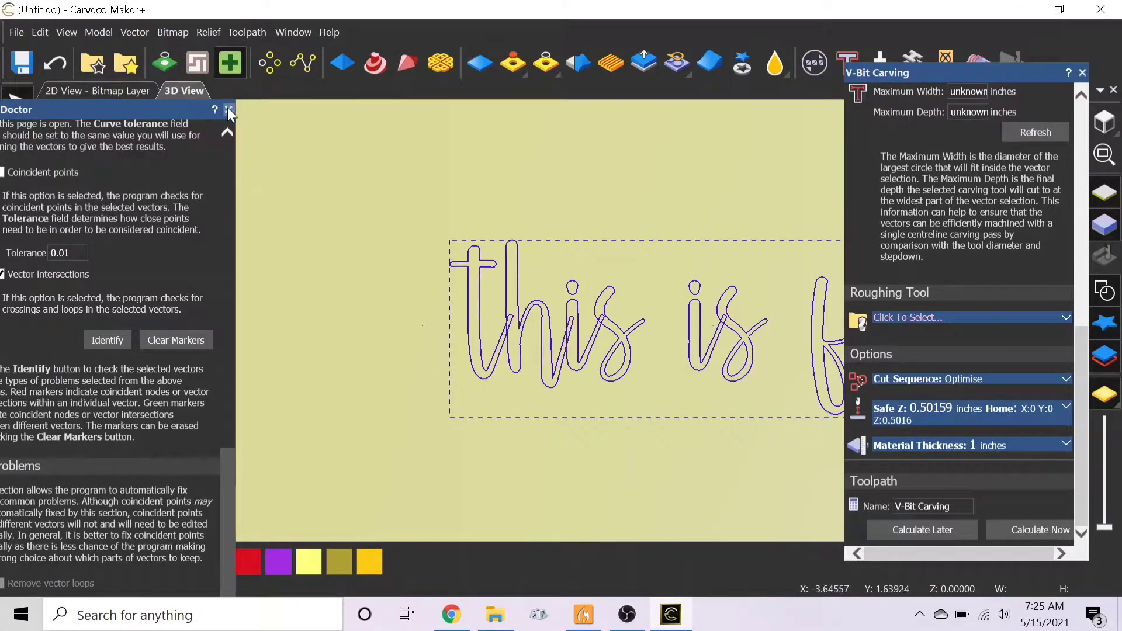
{"action": "left_click", "coordinate": [229, 110]}
- Ungroup all vectors of the "this is fancy text" text block
{"action": "scroll", "coordinate": [765, 296], "scroll_direction": "down", "scroll_amount": 5}
{"action": "scroll", "coordinate": [766, 309], "scroll_direction": "up", "scroll_amount": 4}
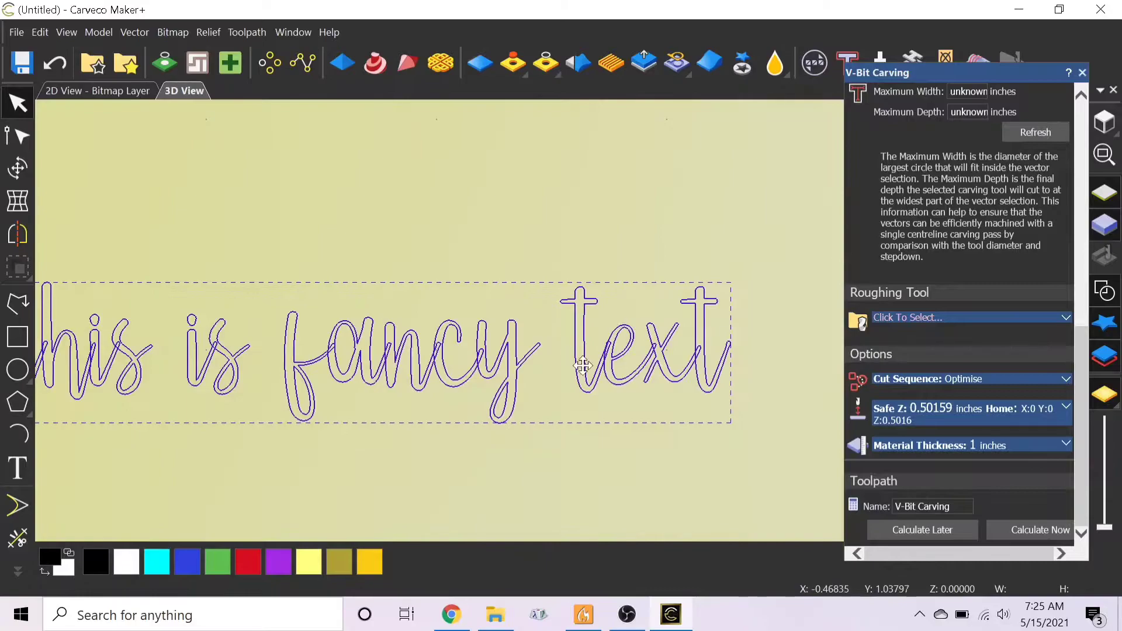
{"action": "scroll", "coordinate": [629, 379], "scroll_direction": "up", "scroll_amount": 1}
{"action": "scroll", "coordinate": [629, 379], "scroll_direction": "up", "scroll_amount": 1}
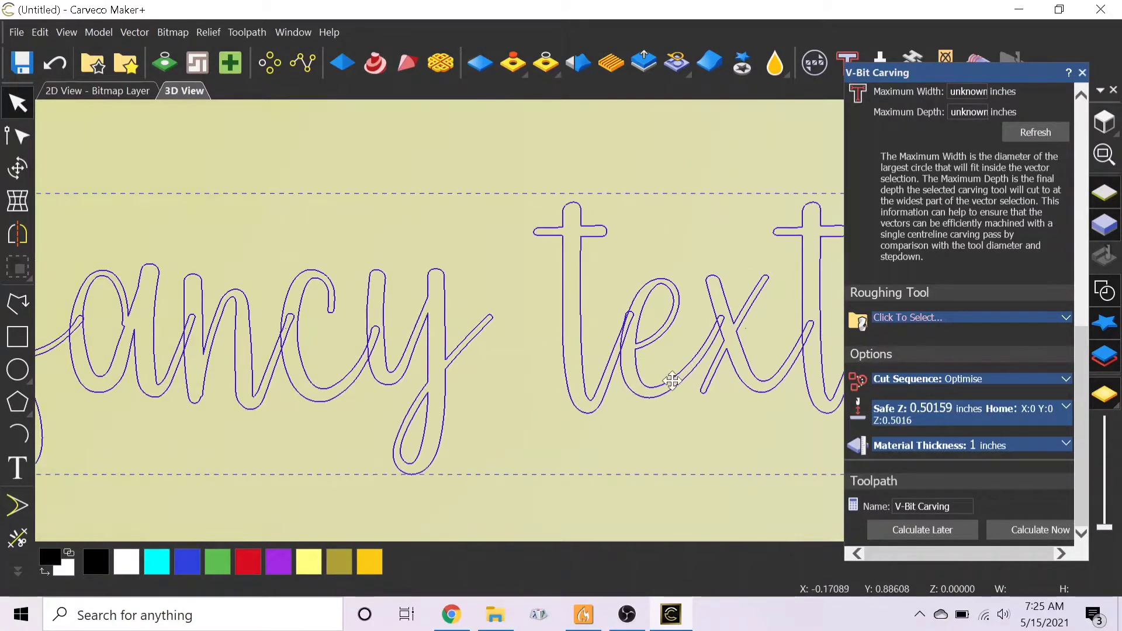
{"action": "scroll", "coordinate": [579, 257], "scroll_direction": "down", "scroll_amount": 1}
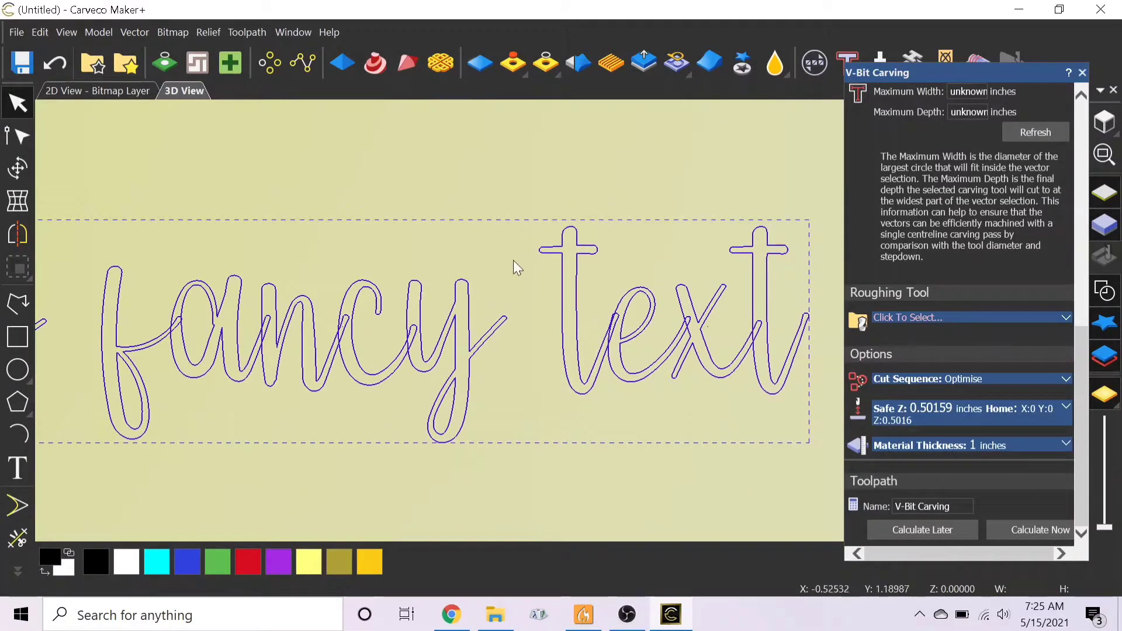
{"action": "scroll", "coordinate": [466, 292], "scroll_direction": "down", "scroll_amount": 3}
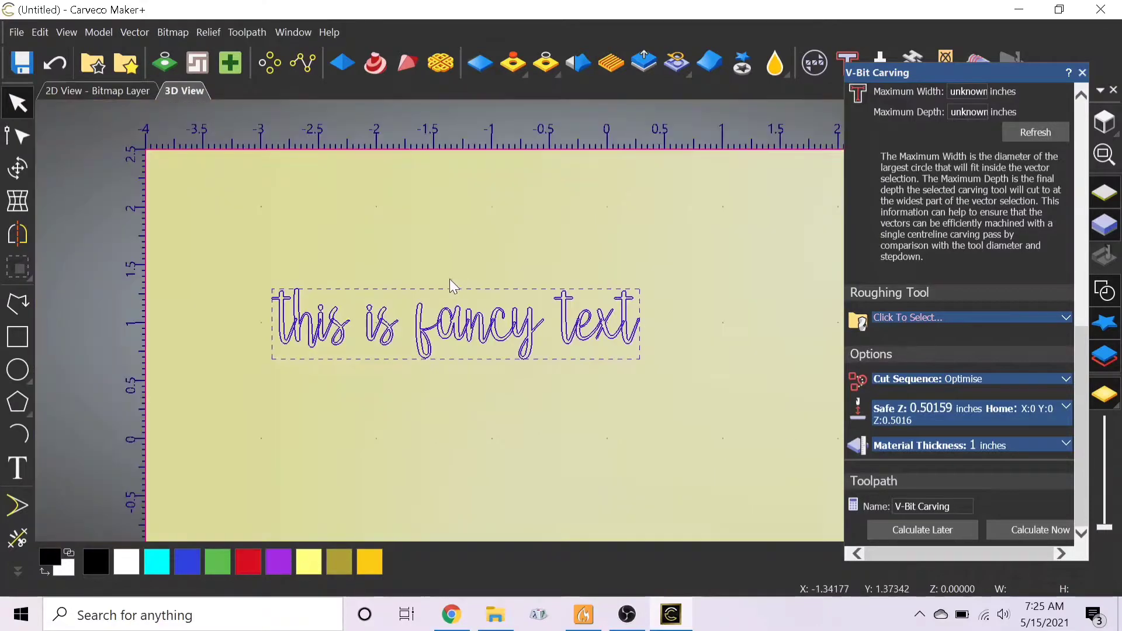
{"action": "left_click", "coordinate": [483, 256]}
{"action": "left_click", "coordinate": [451, 316]}
{"action": "right_click", "coordinate": [436, 321]}
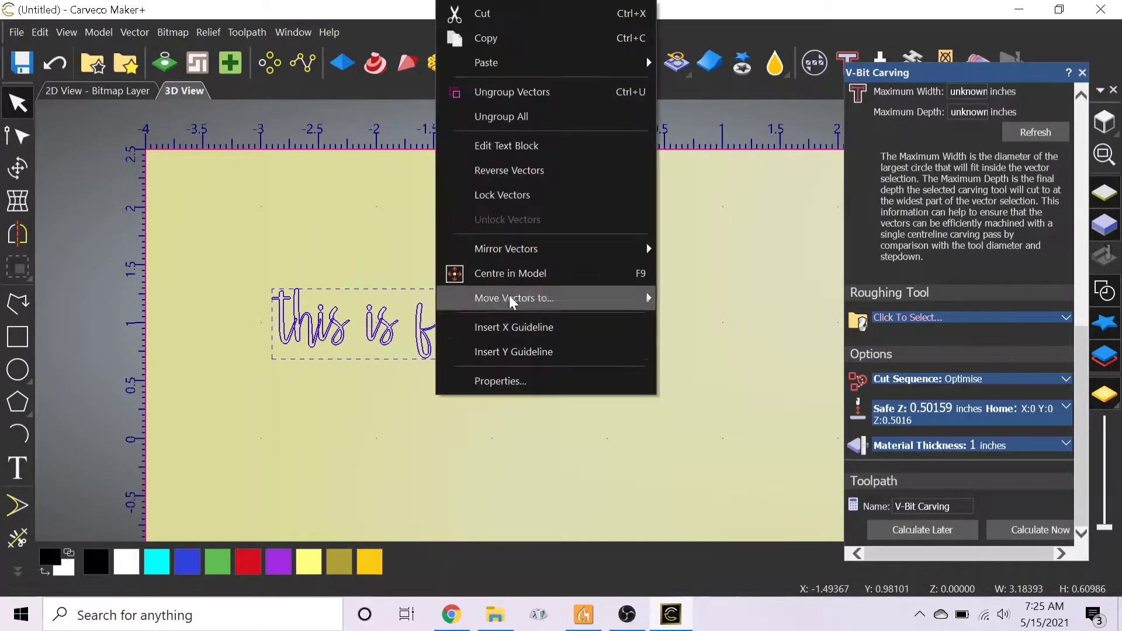
{"action": "left_click", "coordinate": [508, 117]}
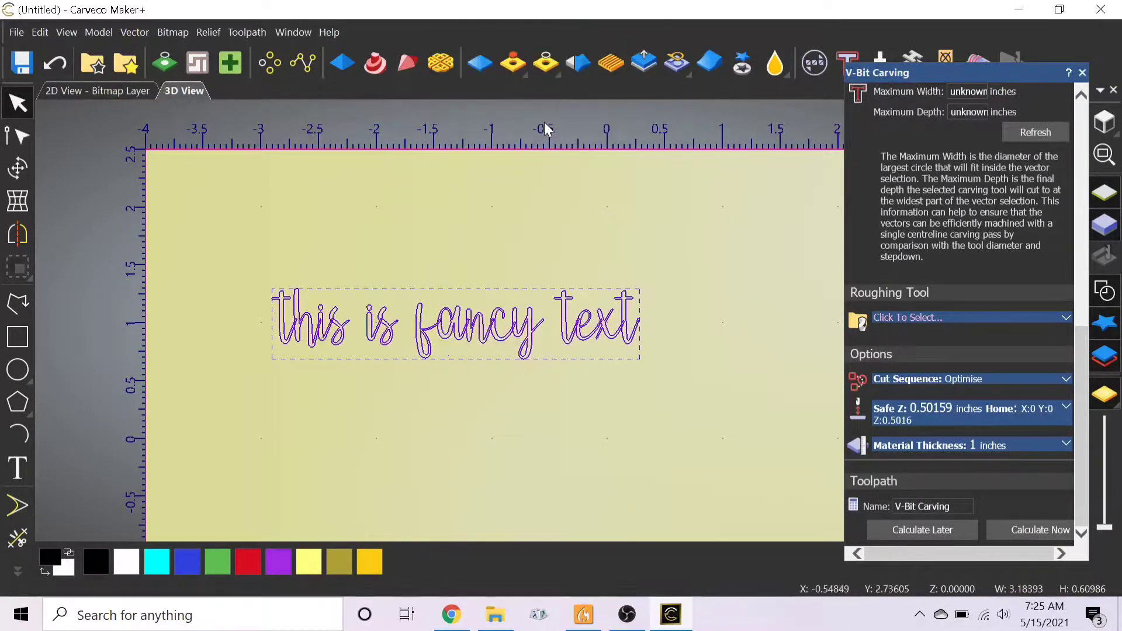
- Examine the separate outlines of the letters f and a in "fancy" and where they overlap
{"action": "left_click", "coordinate": [455, 386]}
{"action": "left_click", "coordinate": [451, 327]}
{"action": "scroll", "coordinate": [453, 327], "scroll_direction": "up", "scroll_amount": 5}
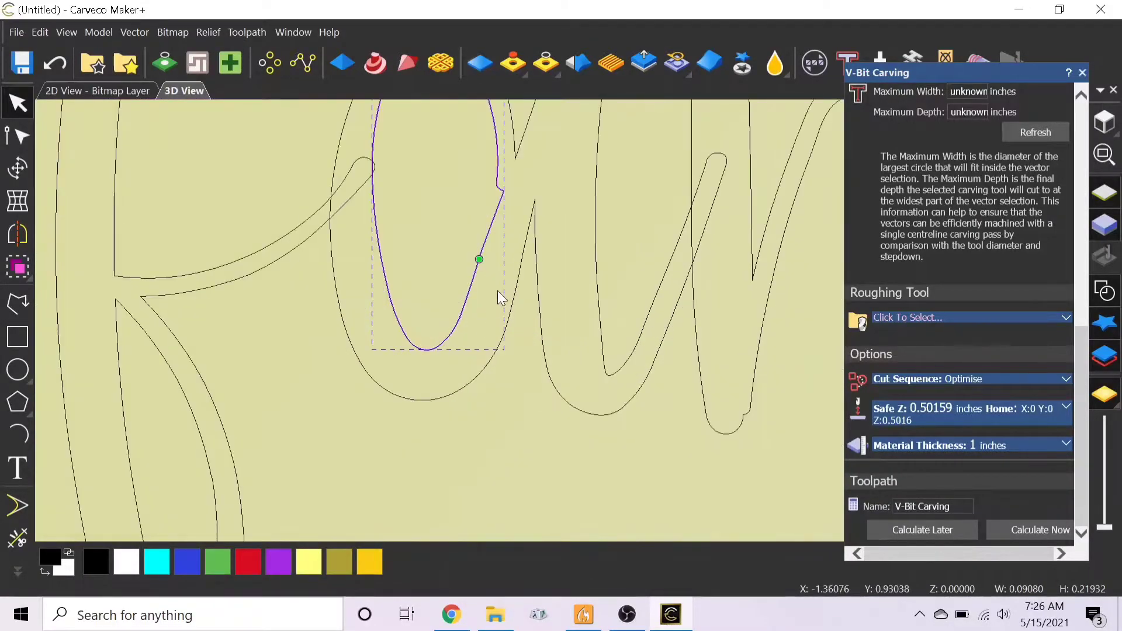
{"action": "left_click", "coordinate": [533, 235]}
{"action": "scroll", "coordinate": [533, 240], "scroll_direction": "down", "scroll_amount": 4}
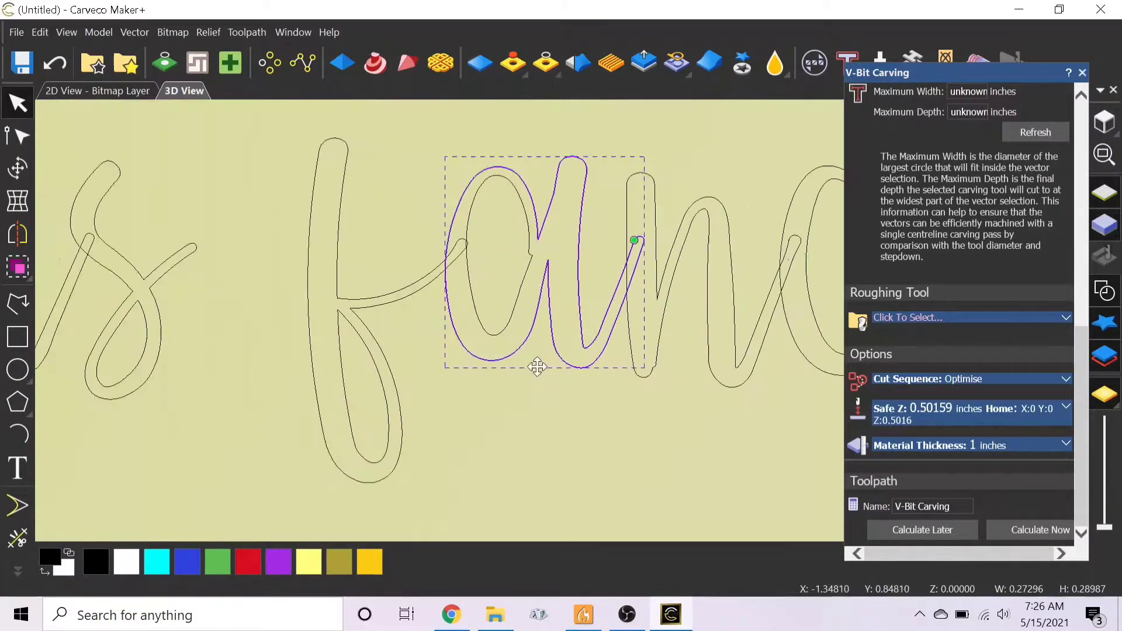
{"action": "left_click", "coordinate": [676, 180]}
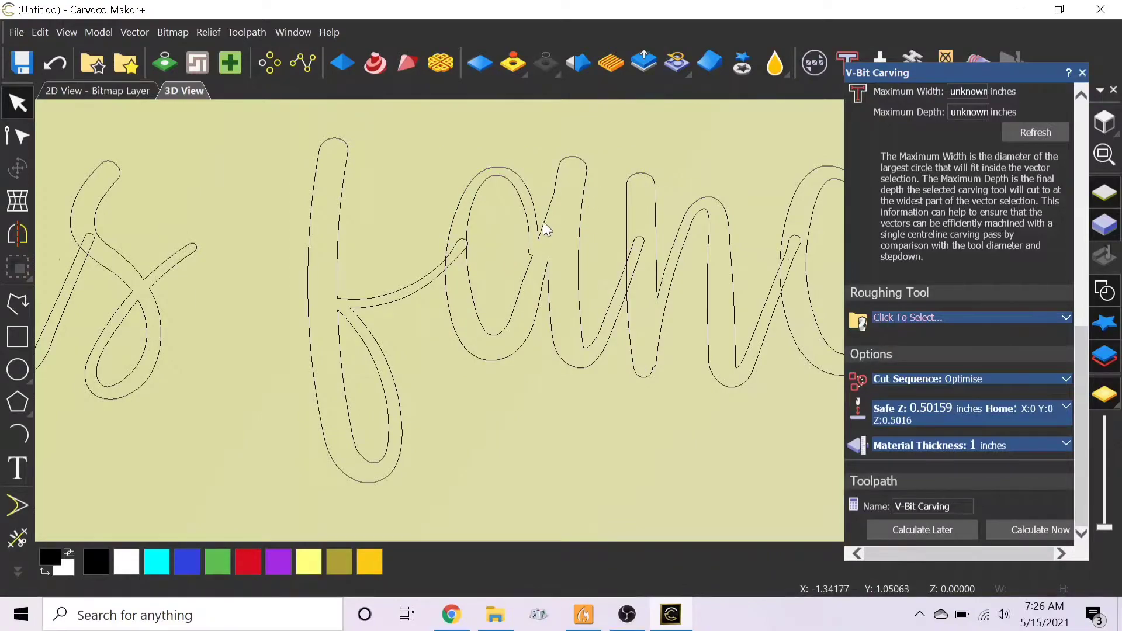
{"action": "left_click", "coordinate": [423, 275]}
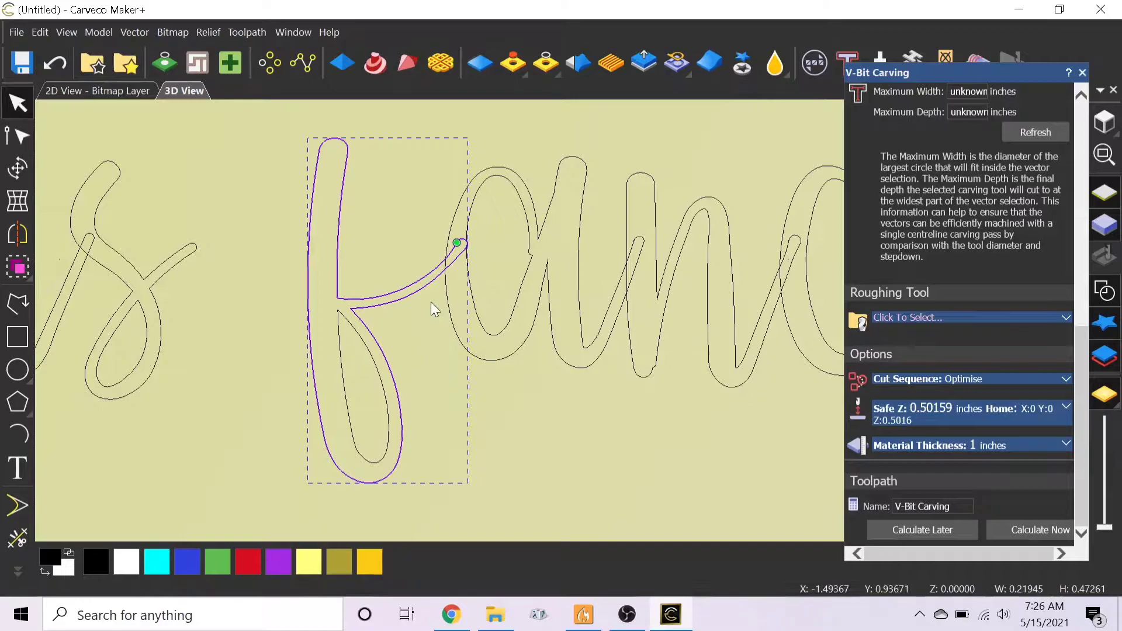
{"action": "left_click", "coordinate": [506, 399]}
{"action": "scroll", "coordinate": [507, 399], "scroll_direction": "down", "scroll_amount": 2}
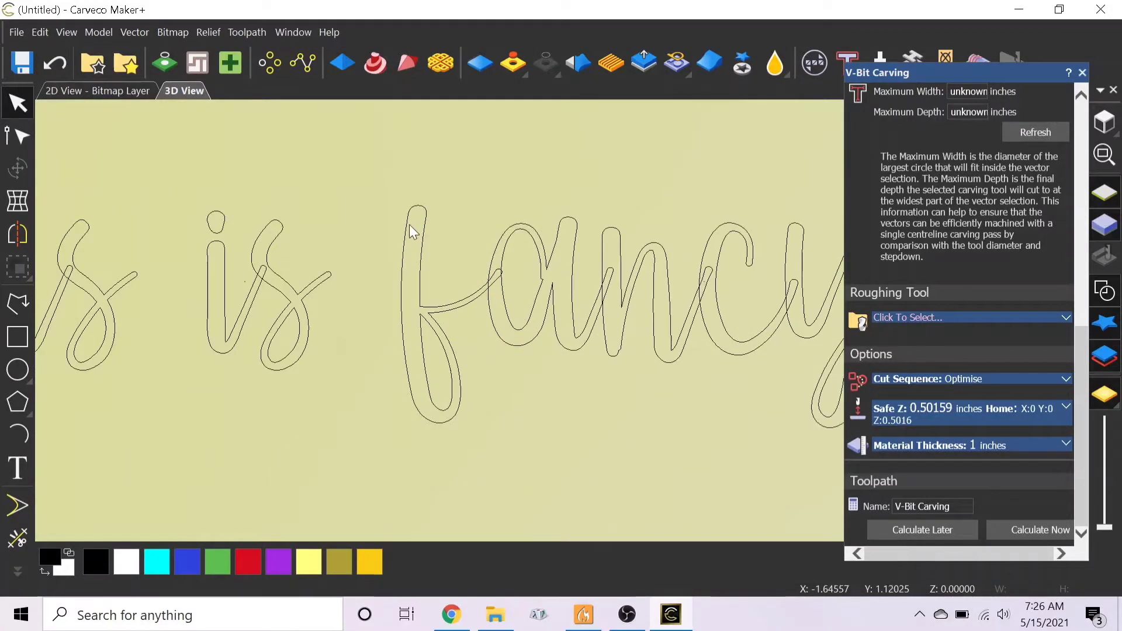
- Weld the outer outlines of the letters f and a in "fancy" into one vector
{"action": "left_click_drag", "start_coordinate": [376, 175], "coordinate": [591, 467]}
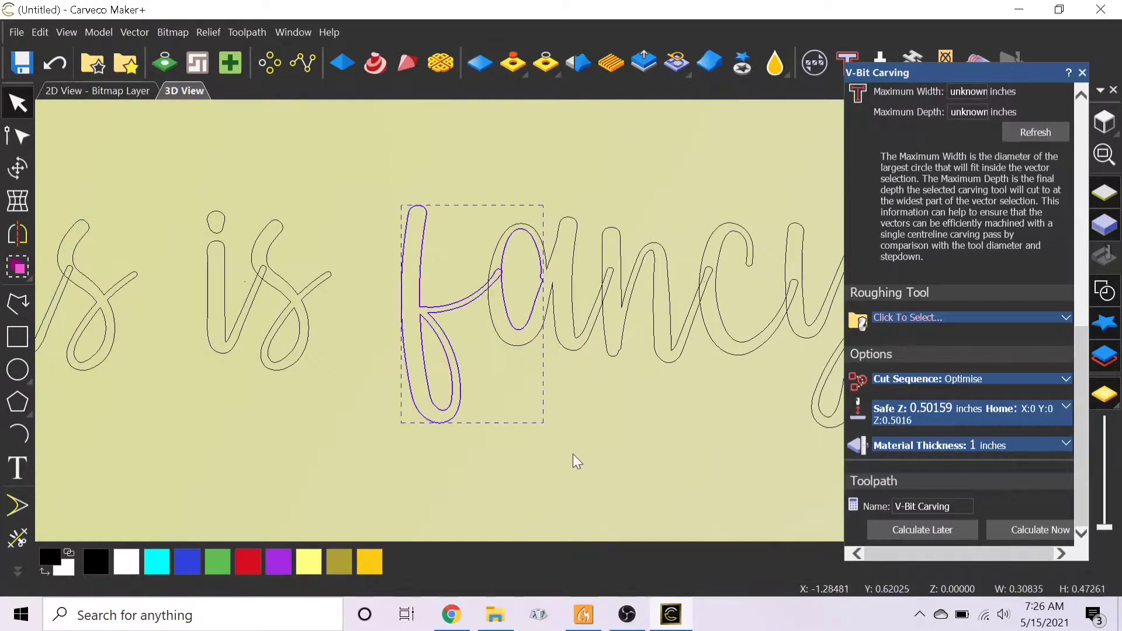
{"action": "scroll", "coordinate": [442, 385], "scroll_direction": "up", "scroll_amount": 2}
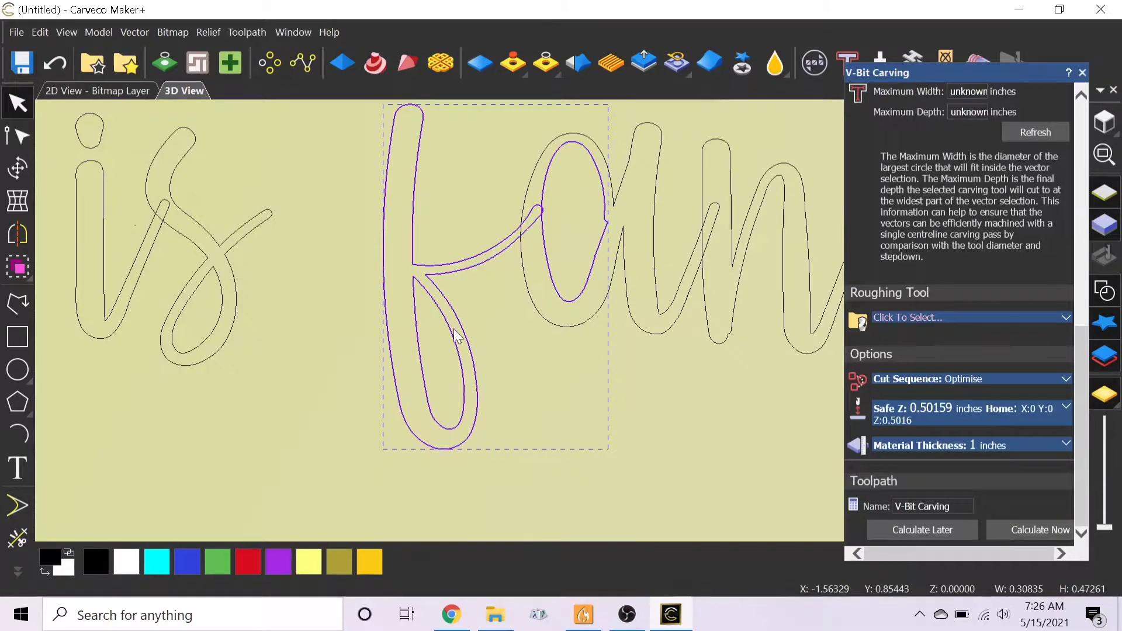
{"action": "left_click", "coordinate": [586, 352]}
{"action": "left_click", "coordinate": [486, 252]}
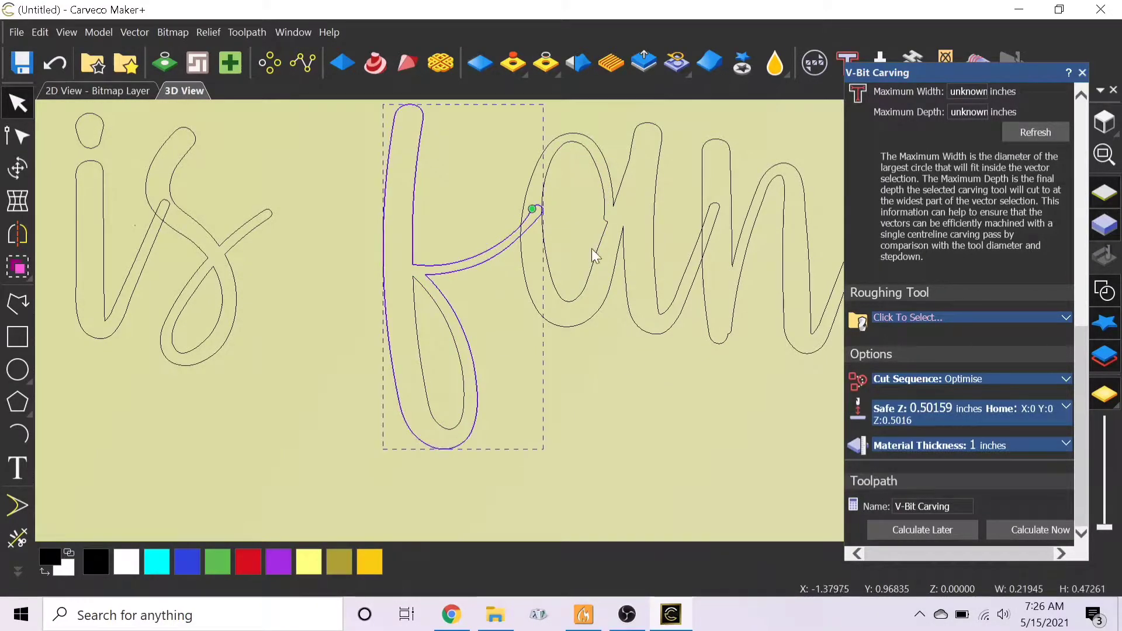
{"action": "left_click", "coordinate": [622, 239]}
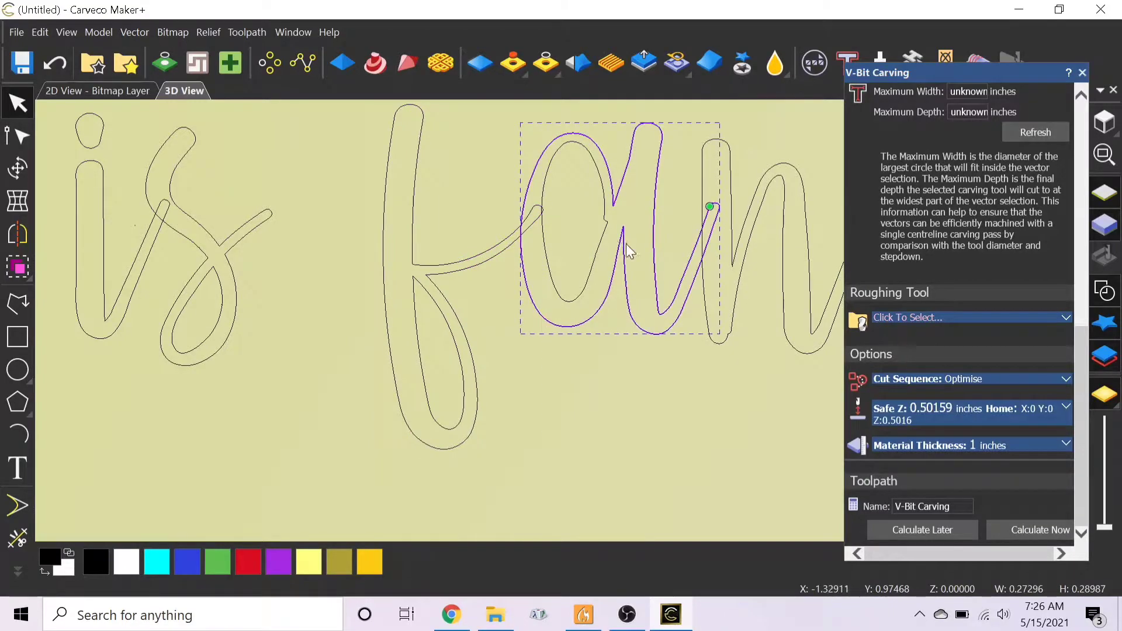
{"action": "left_click", "coordinate": [500, 251], "text": "shift"}
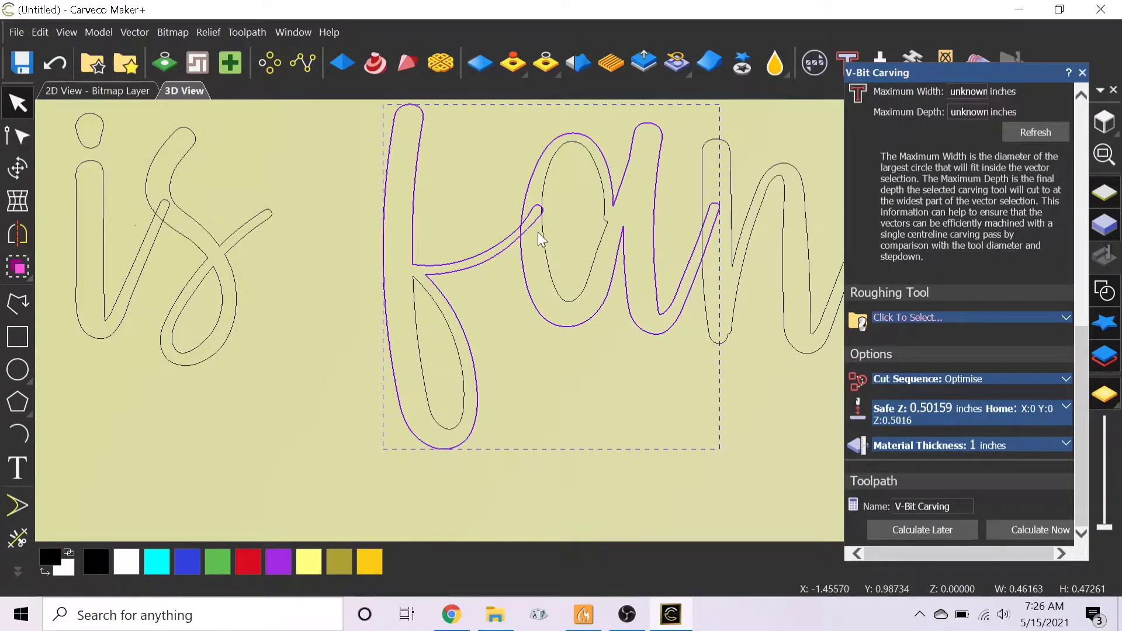
{"action": "right_click", "coordinate": [525, 224]}
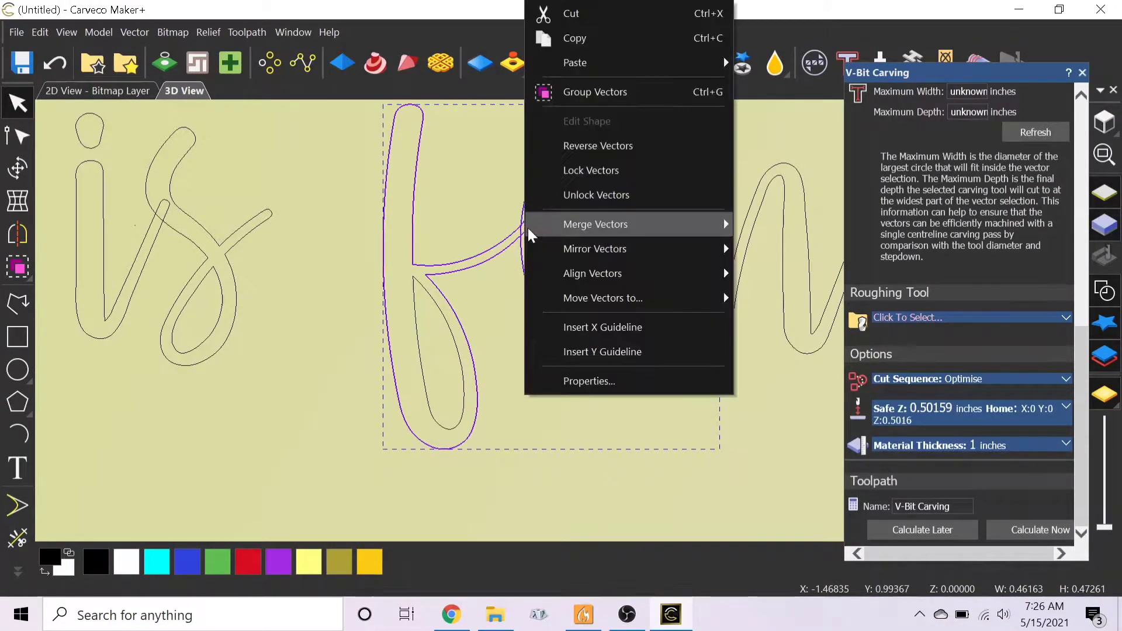
{"action": "mouse_move", "coordinate": [554, 235]}
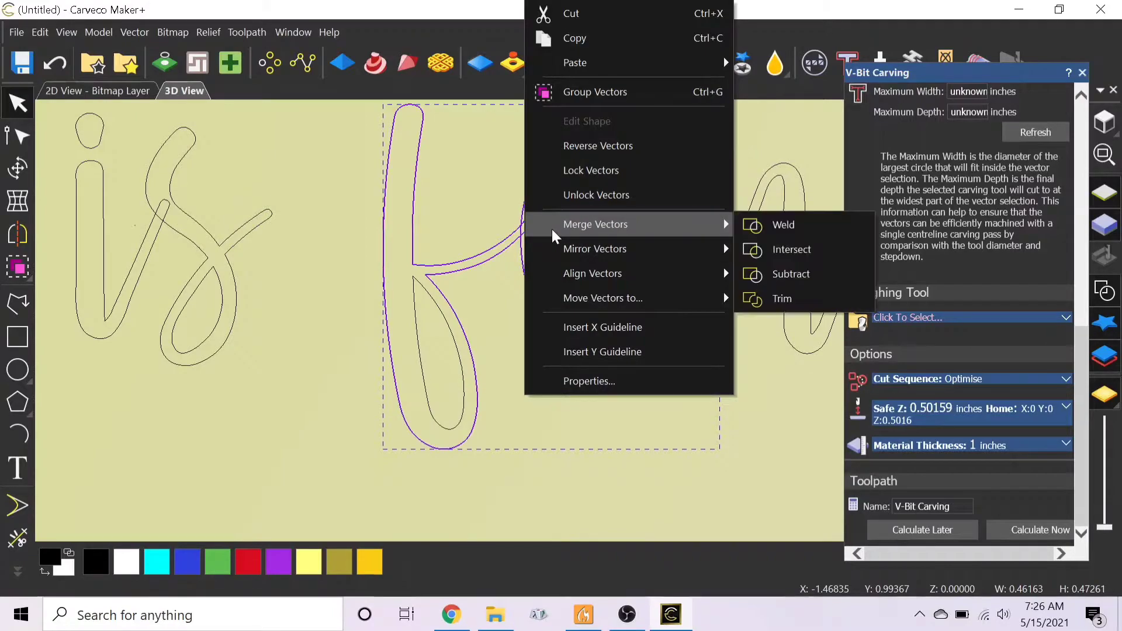
{"action": "left_click", "coordinate": [794, 224]}
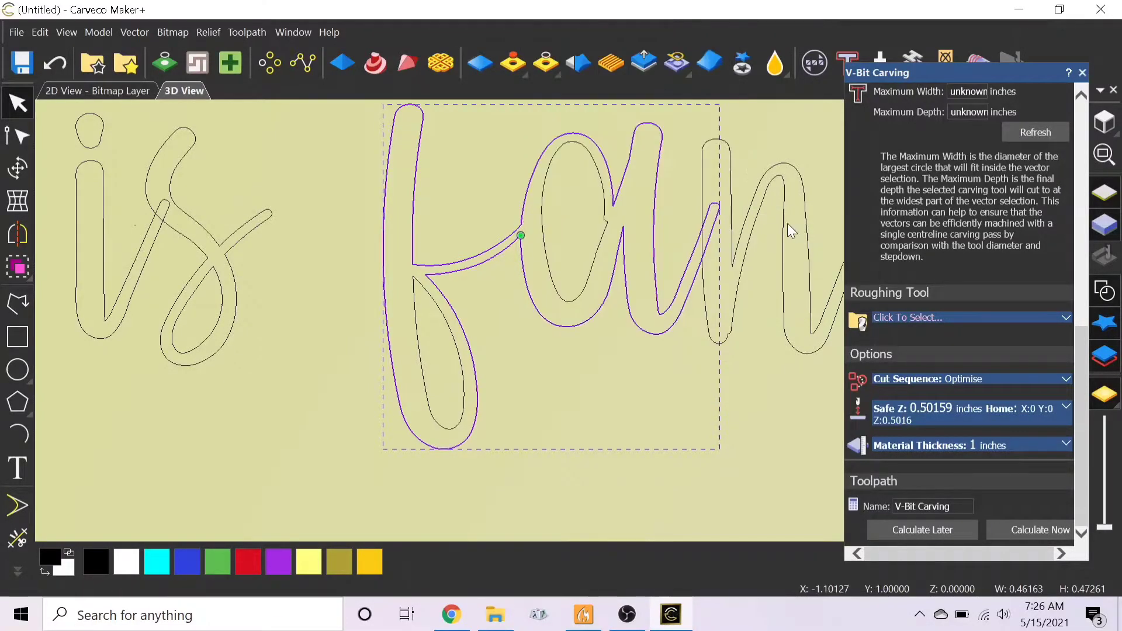
{"action": "left_click", "coordinate": [621, 367]}
- Weld the joined "fa" outline with the outer outlines of n, c and y in "fancy"
{"action": "scroll", "coordinate": [719, 366], "scroll_direction": "down", "scroll_amount": 2}
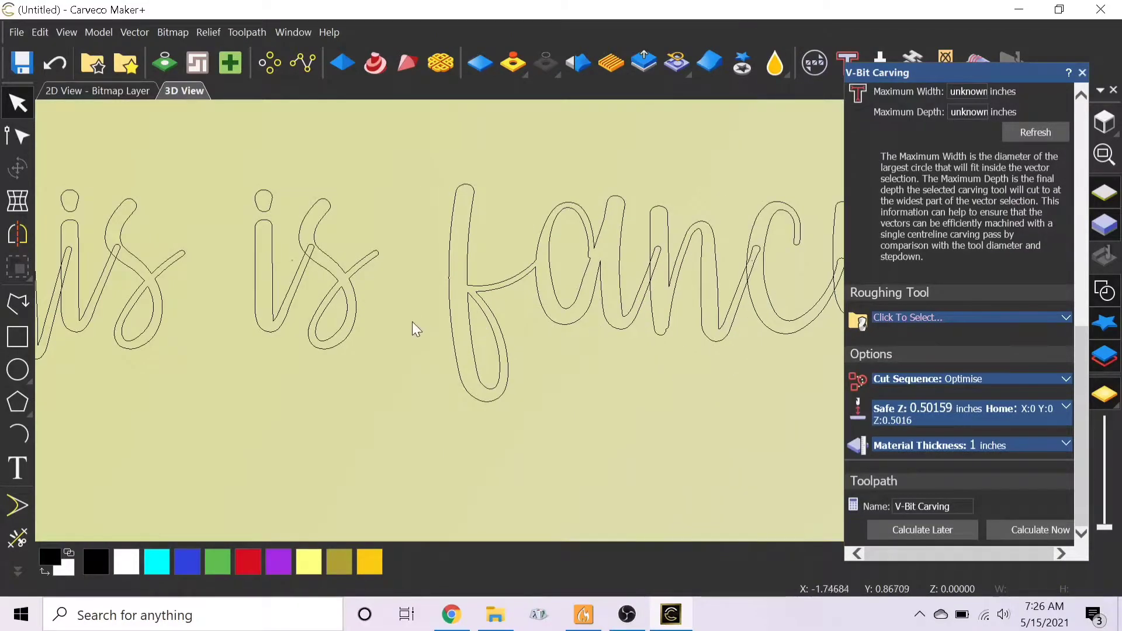
{"action": "scroll", "coordinate": [643, 350], "scroll_direction": "down", "scroll_amount": 2}
{"action": "scroll", "coordinate": [589, 253], "scroll_direction": "up", "scroll_amount": 2}
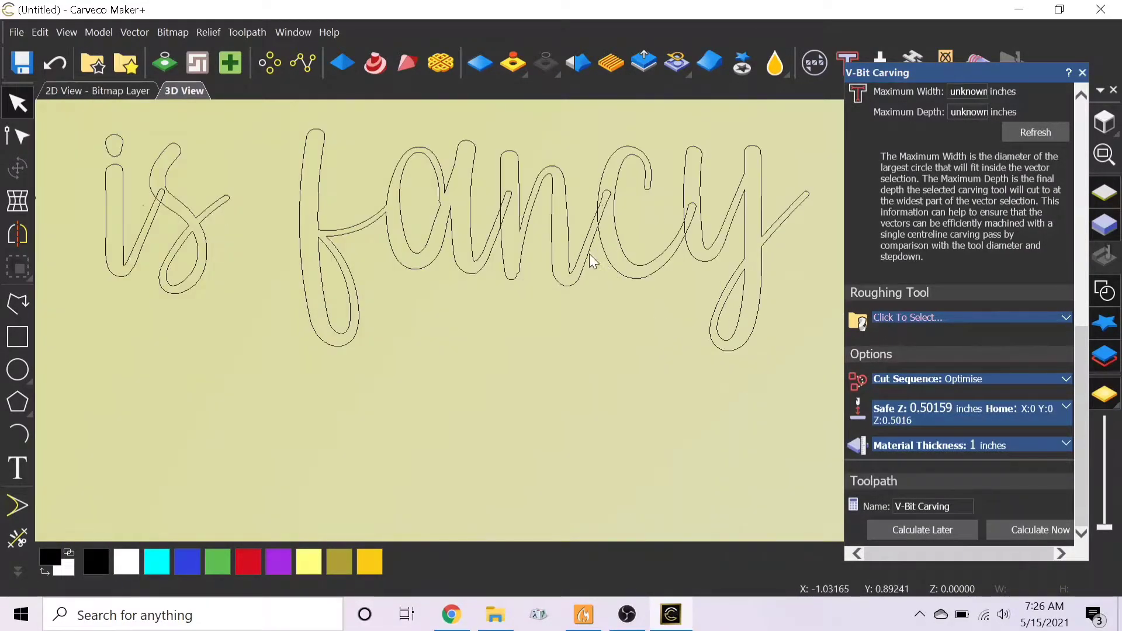
{"action": "left_click", "coordinate": [484, 260]}
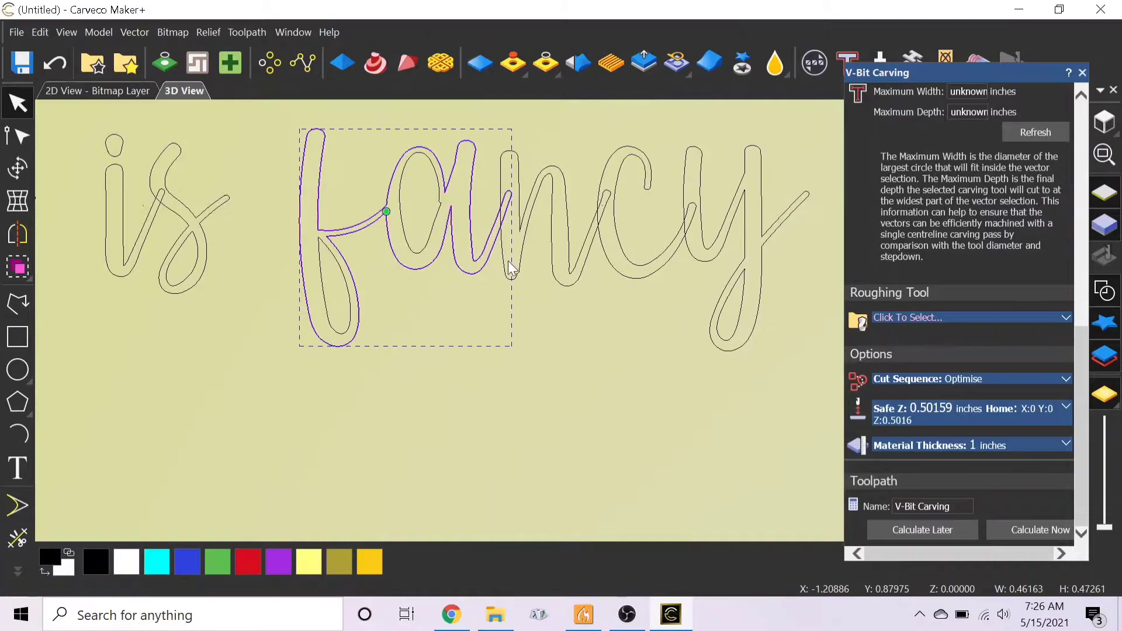
{"action": "left_click", "coordinate": [522, 242], "text": "shift"}
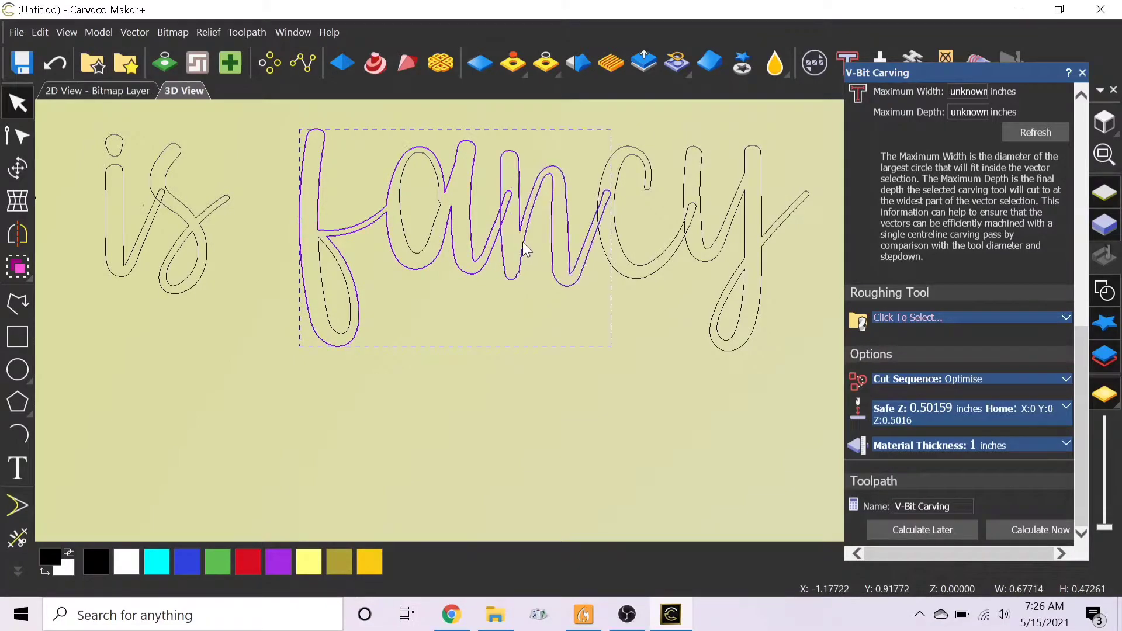
{"action": "left_click", "coordinate": [618, 244], "text": "shift"}
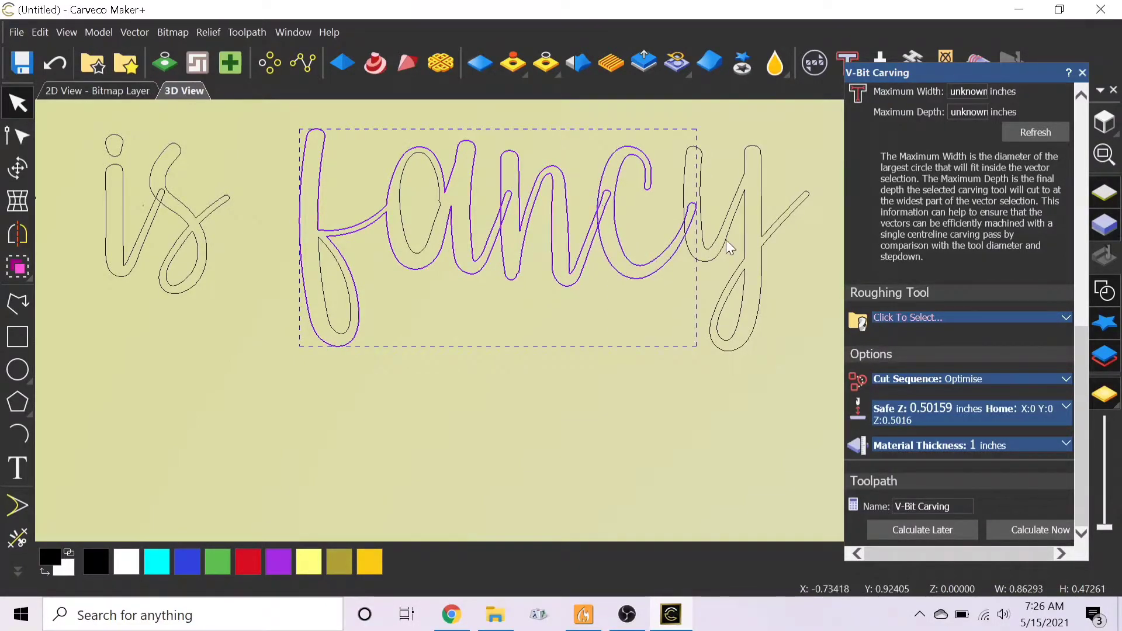
{"action": "left_click", "coordinate": [762, 210], "text": "shift"}
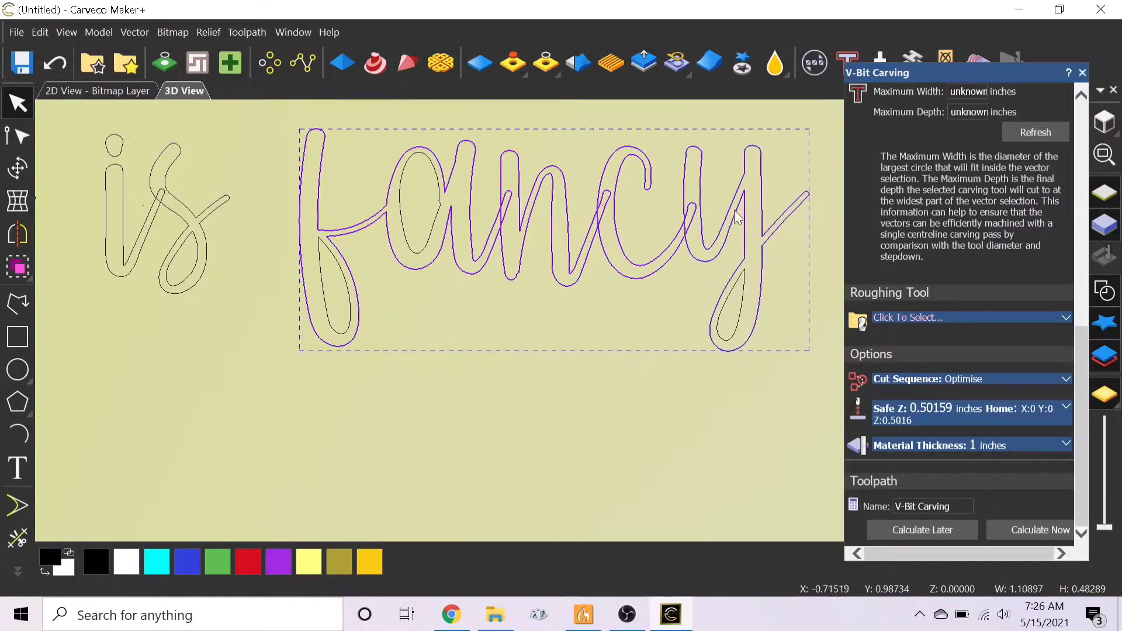
{"action": "right_click", "coordinate": [603, 218]}
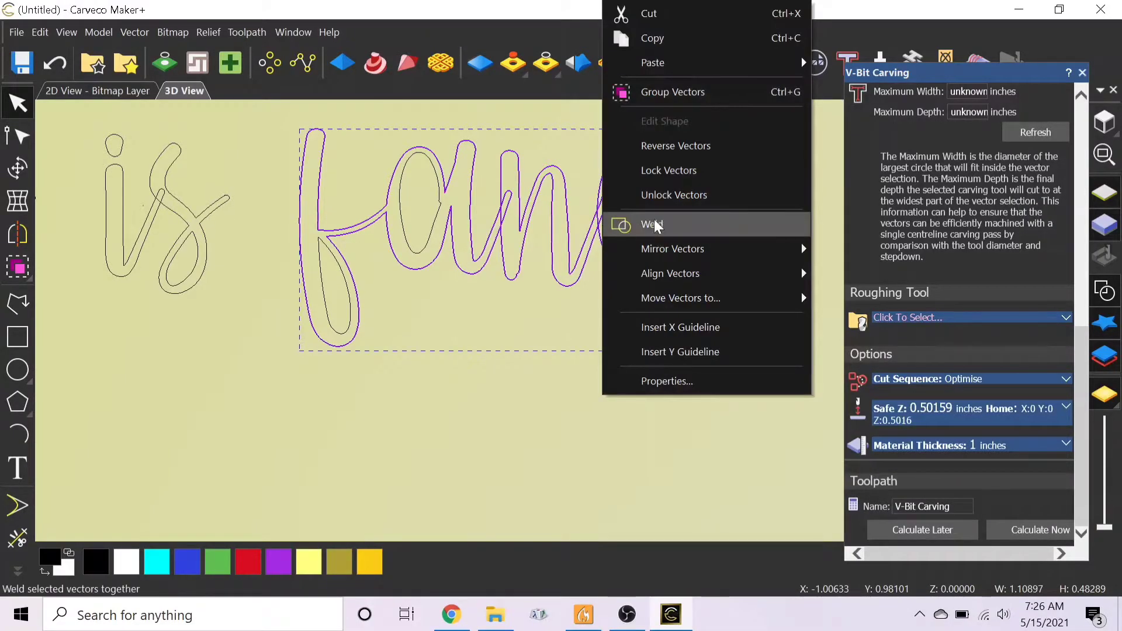
{"action": "left_click", "coordinate": [676, 225]}
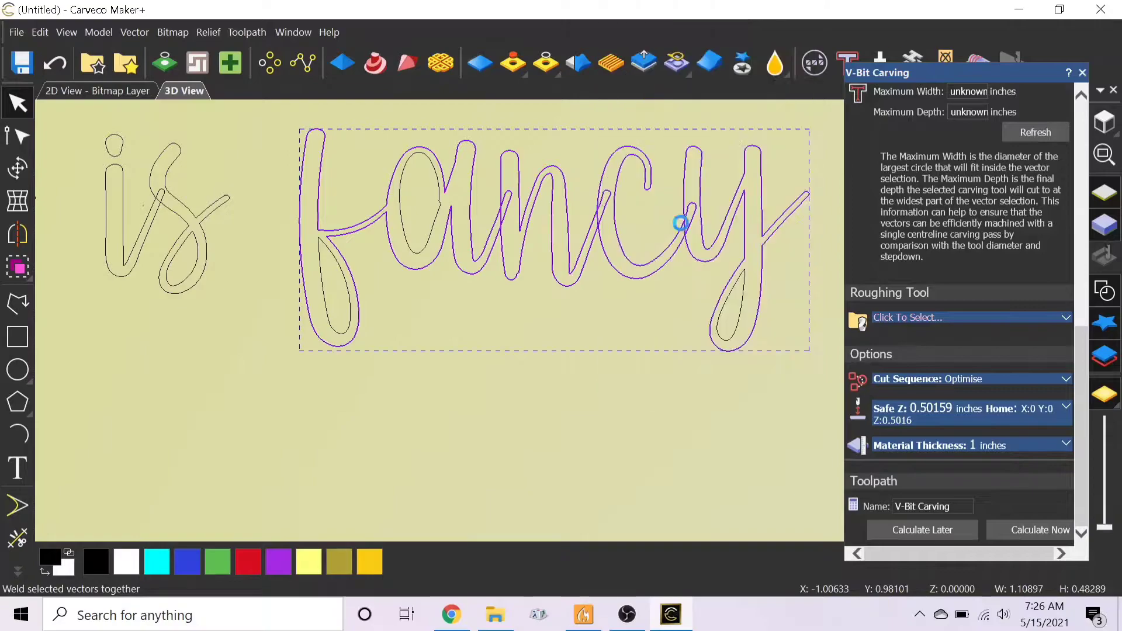
{"action": "left_click", "coordinate": [559, 336]}
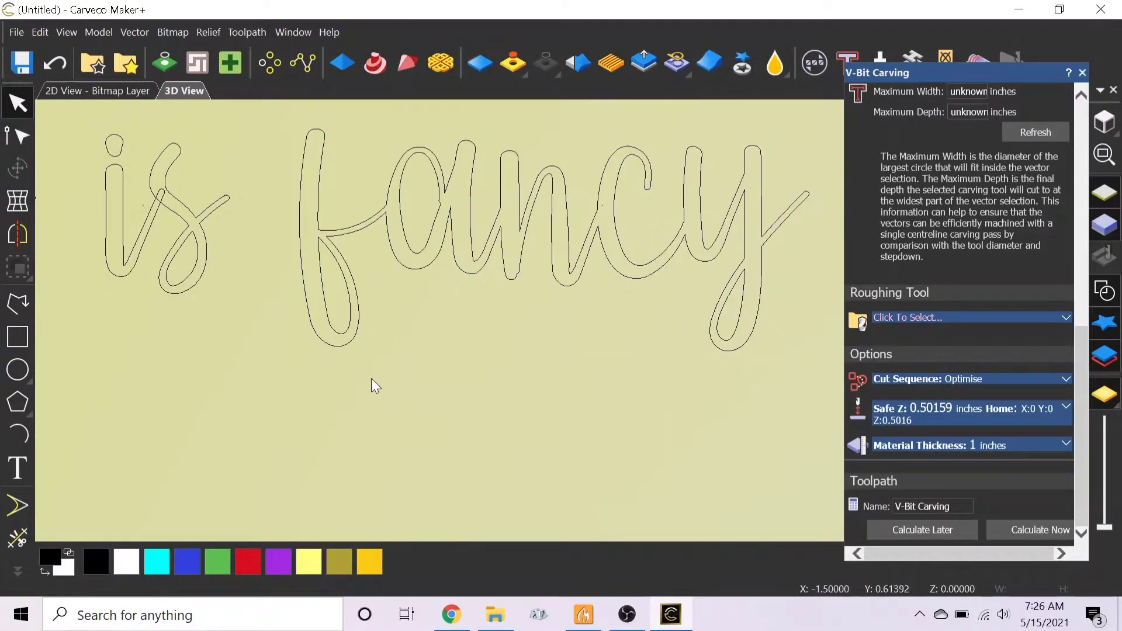
- Try to weld all vectors of the word "is" together, including the inner loop of the s
{"action": "scroll", "coordinate": [223, 359], "scroll_direction": "down", "scroll_amount": 3}
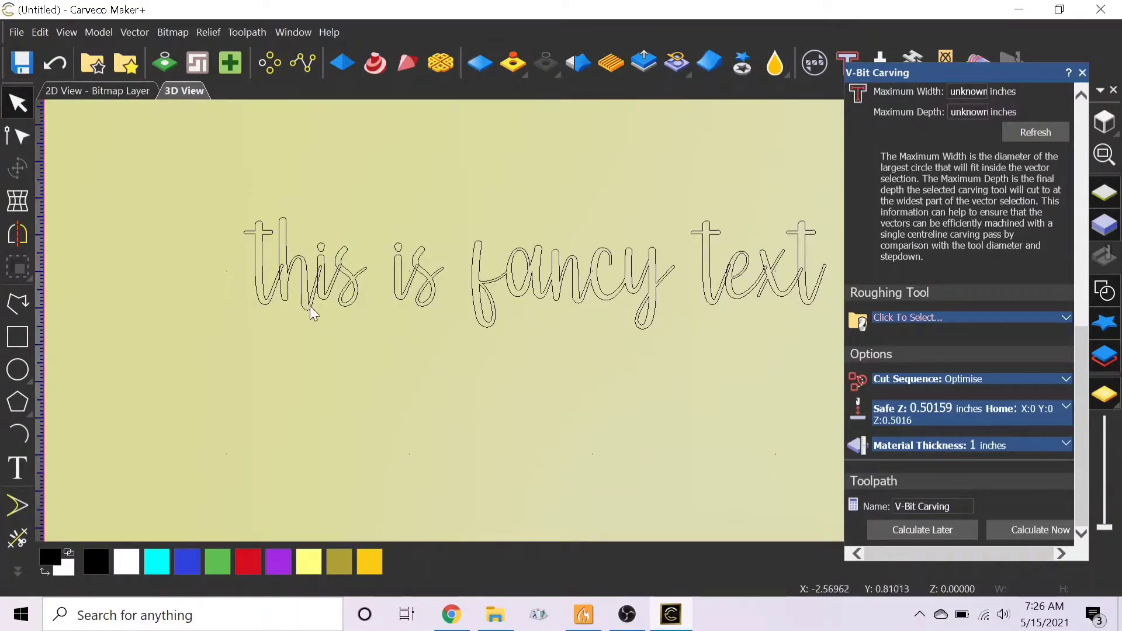
{"action": "scroll", "coordinate": [392, 295], "scroll_direction": "up", "scroll_amount": 4}
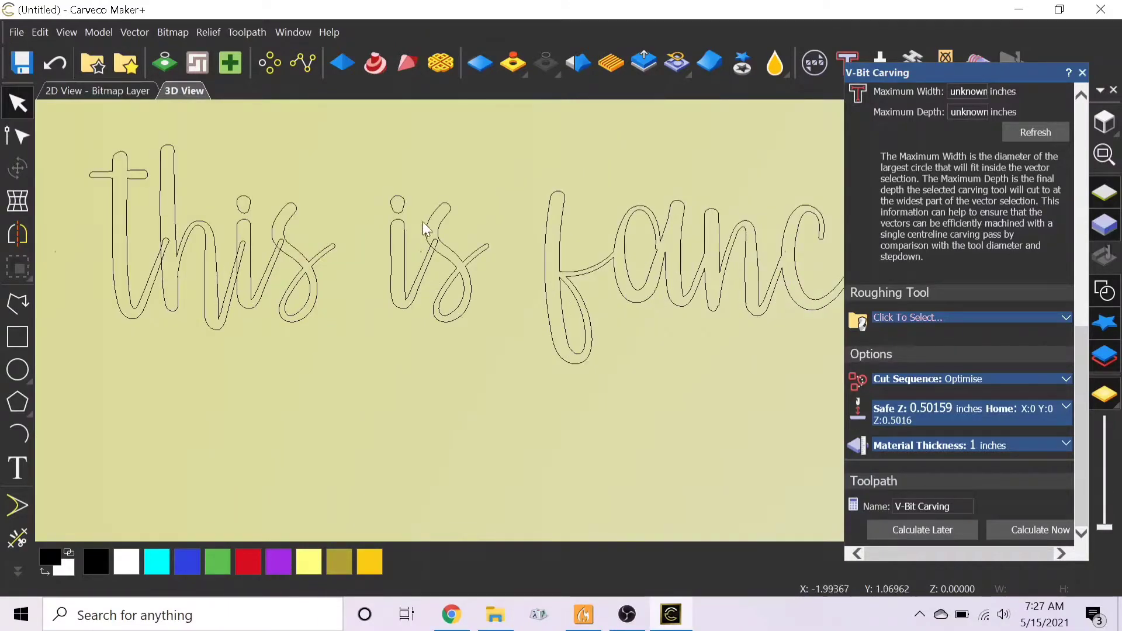
{"action": "left_click_drag", "start_coordinate": [363, 170], "coordinate": [494, 384]}
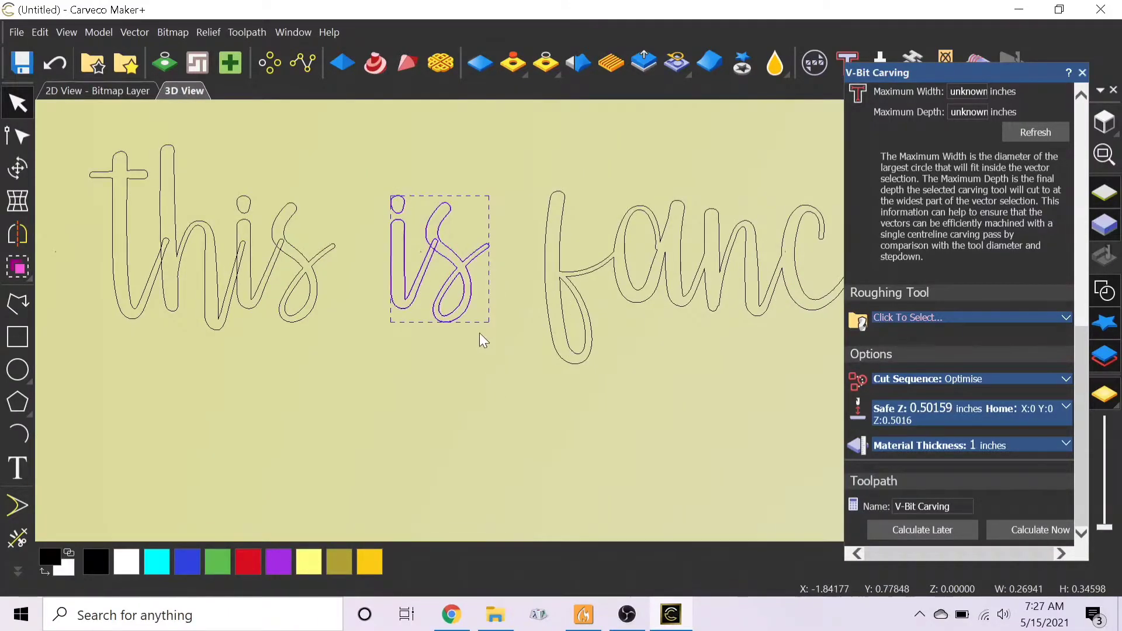
{"action": "scroll", "coordinate": [443, 318], "scroll_direction": "up", "scroll_amount": 1}
{"action": "scroll", "coordinate": [443, 318], "scroll_direction": "up", "scroll_amount": 2}
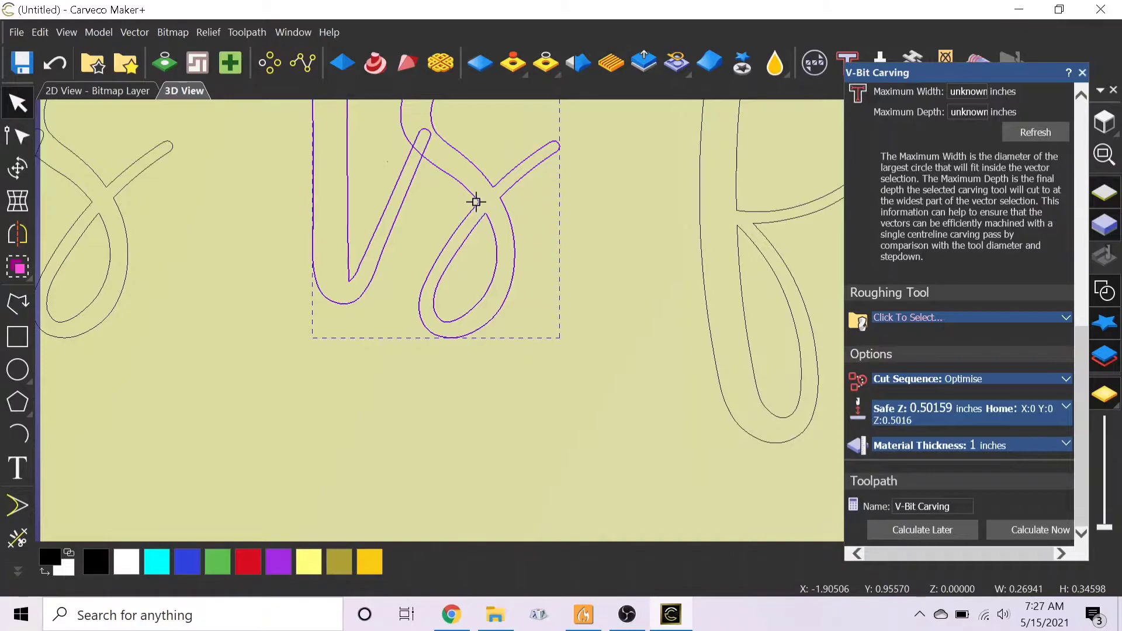
{"action": "right_click", "coordinate": [477, 202]}
{"action": "left_click", "coordinate": [533, 225]}
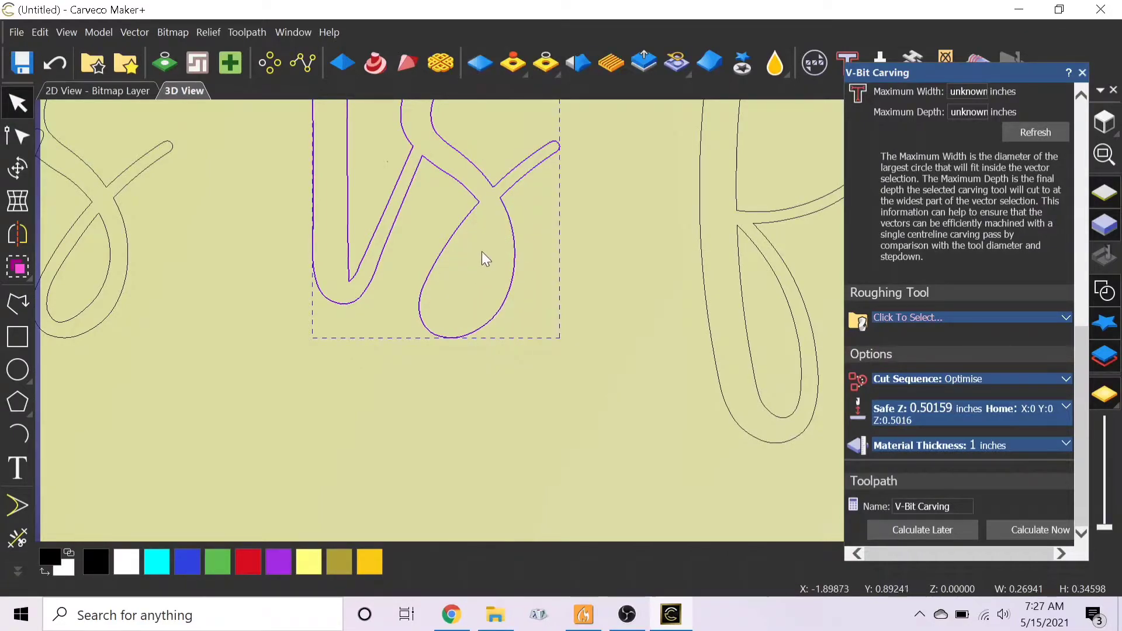
{"action": "scroll", "coordinate": [475, 278], "scroll_direction": "down", "scroll_amount": 3}
{"action": "left_click", "coordinate": [479, 282]}
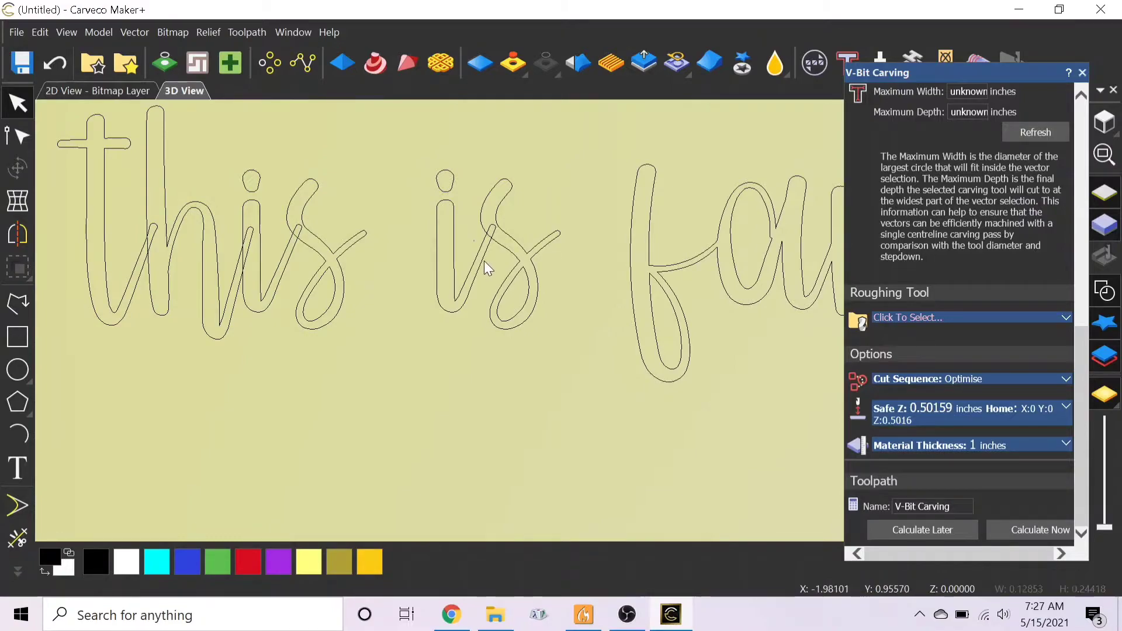
- Weld only the i stem and the outer s outline of the word "is", excluding the s's inner loop
{"action": "left_click", "coordinate": [483, 260]}
{"action": "left_click", "coordinate": [510, 233], "text": "shift"}
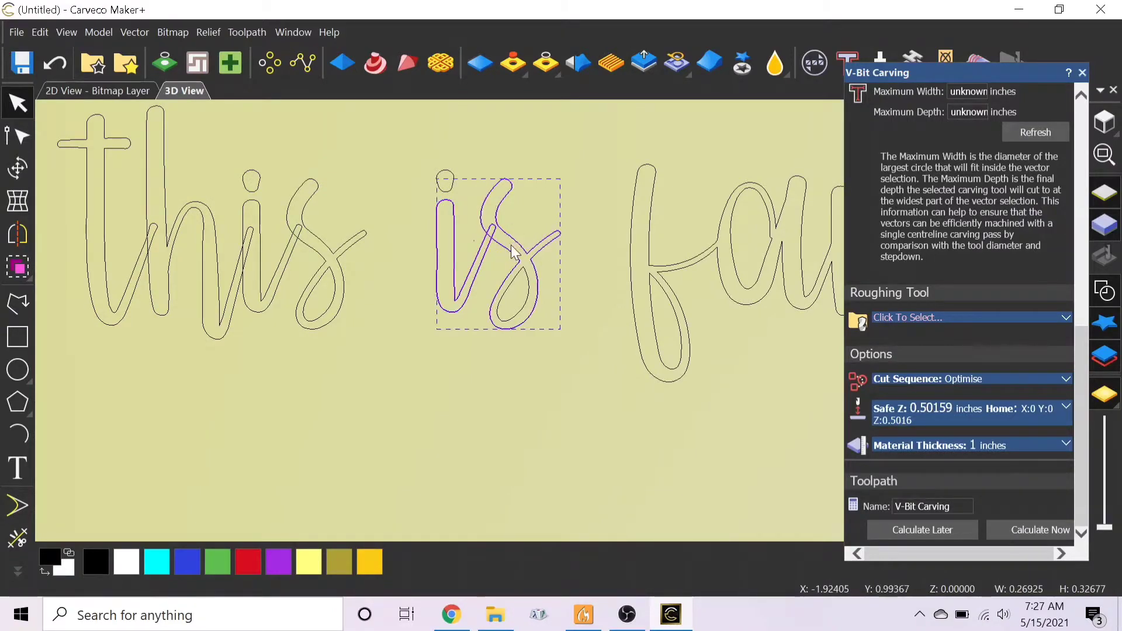
{"action": "right_click", "coordinate": [509, 235]}
{"action": "mouse_move", "coordinate": [569, 228]}
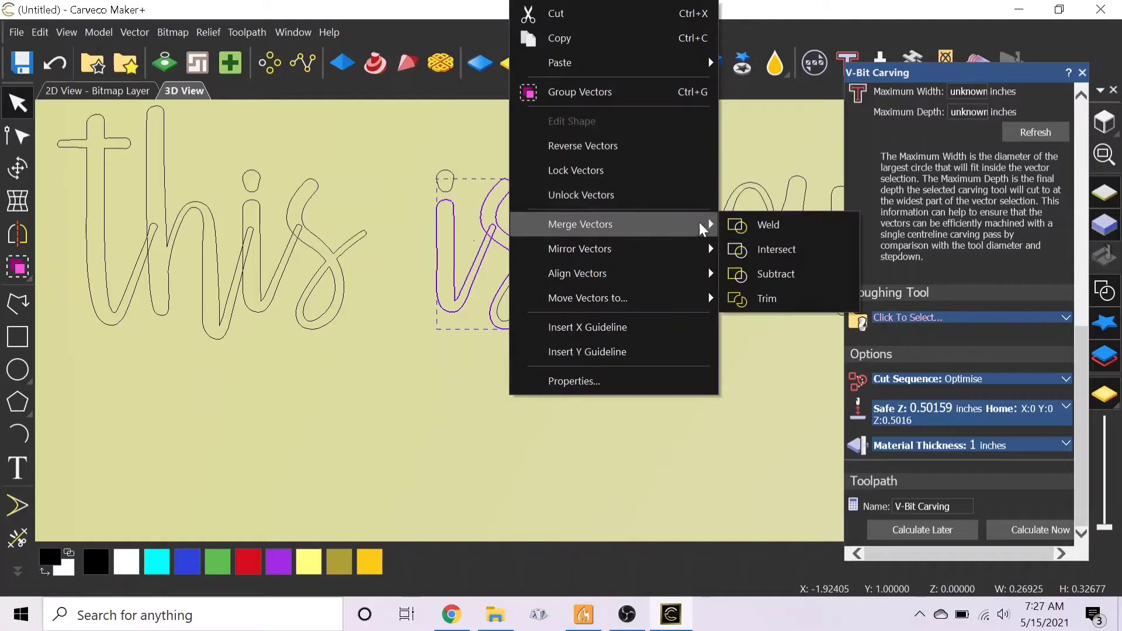
{"action": "left_click", "coordinate": [741, 226]}
{"action": "left_click", "coordinate": [287, 360]}
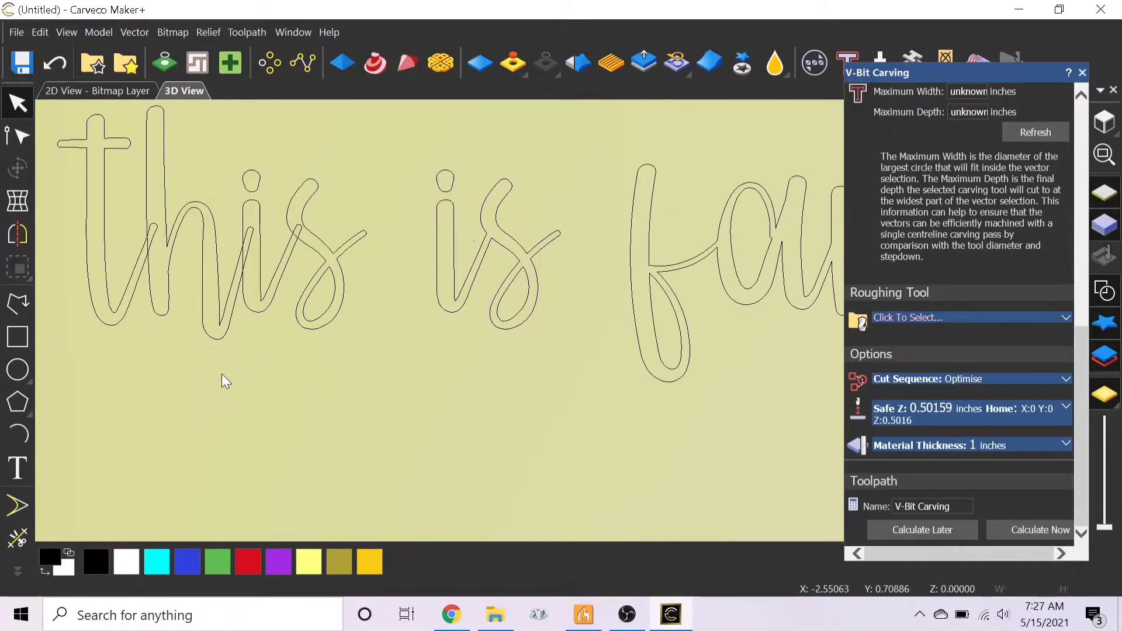
- Weld the outer outlines of t, h, i and s in the word "this", excluding the i dot and the s's inner loop
{"action": "scroll", "coordinate": [175, 295], "scroll_direction": "down", "scroll_amount": 2}
{"action": "left_click", "coordinate": [338, 308]}
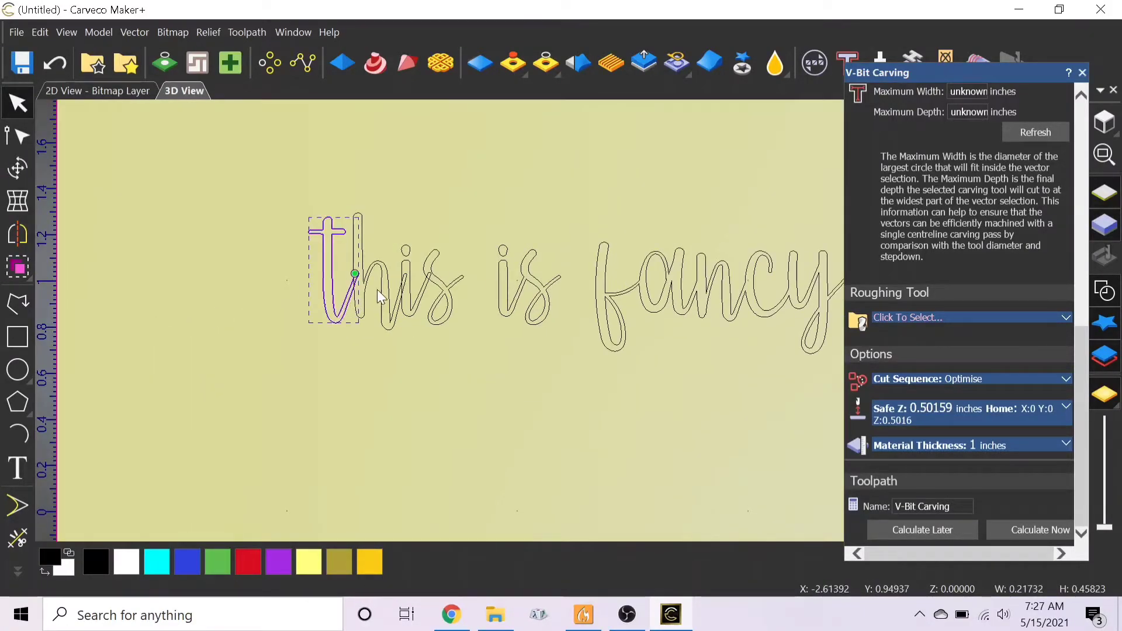
{"action": "left_click", "coordinate": [392, 279], "text": "shift"}
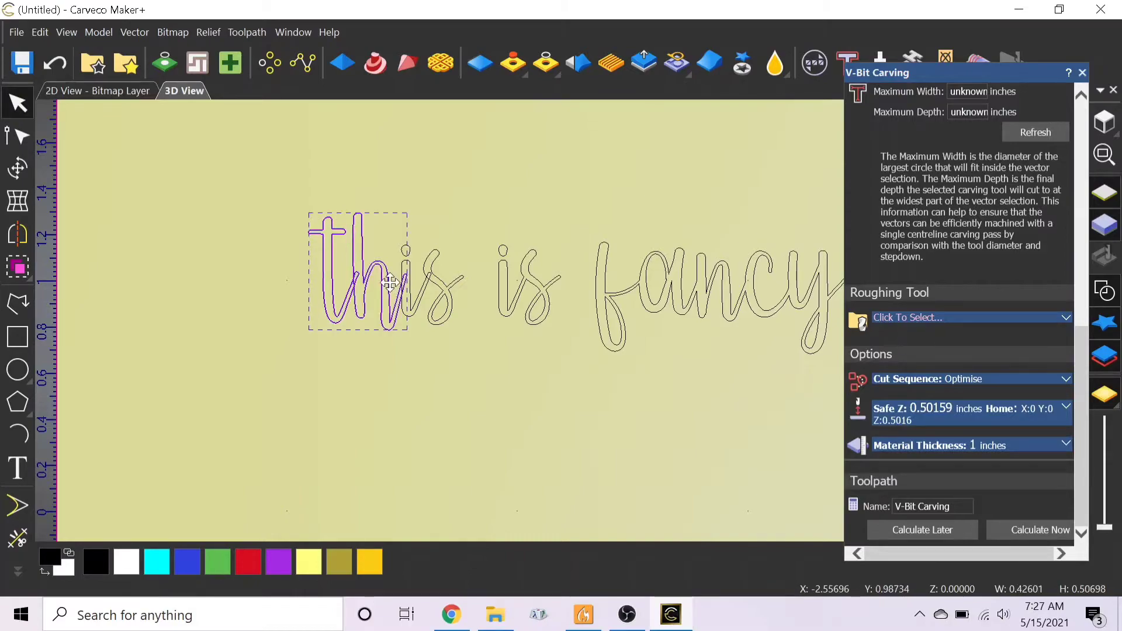
{"action": "left_click", "coordinate": [412, 287], "text": "shift"}
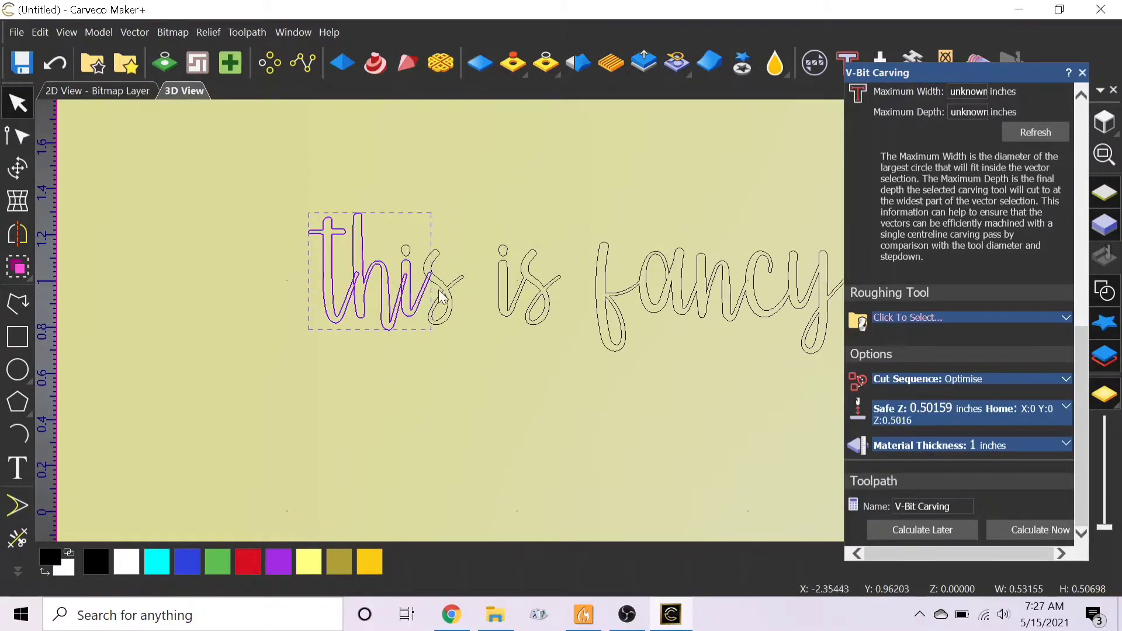
{"action": "left_click", "coordinate": [445, 306], "text": "shift"}
{"action": "scroll", "coordinate": [450, 301], "scroll_direction": "up", "scroll_amount": 5}
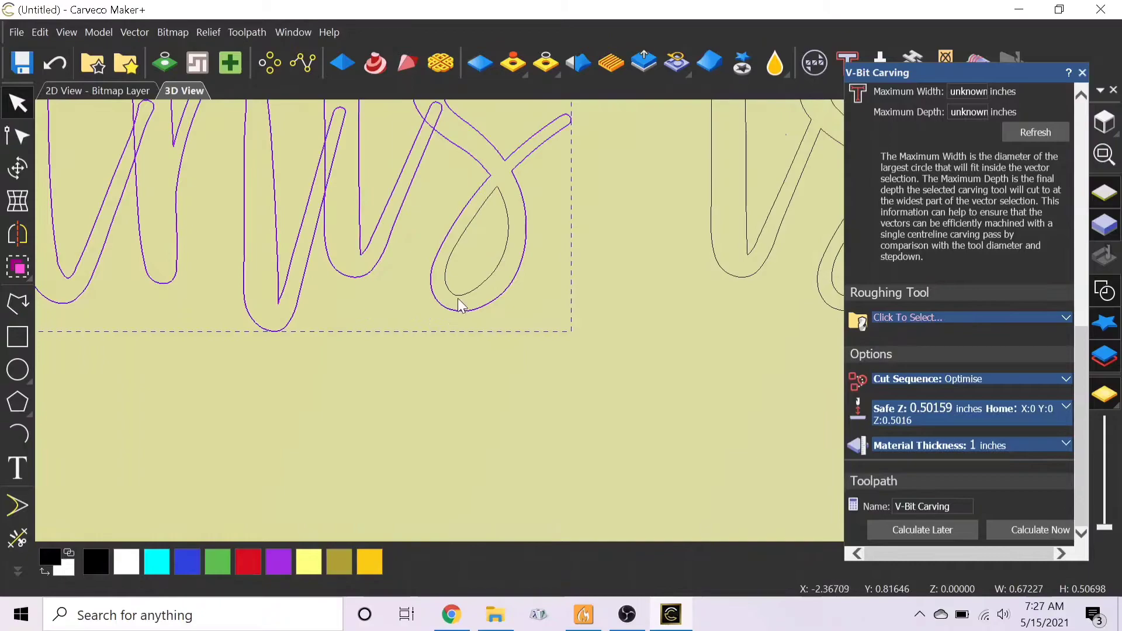
{"action": "scroll", "coordinate": [454, 238], "scroll_direction": "down", "scroll_amount": 5}
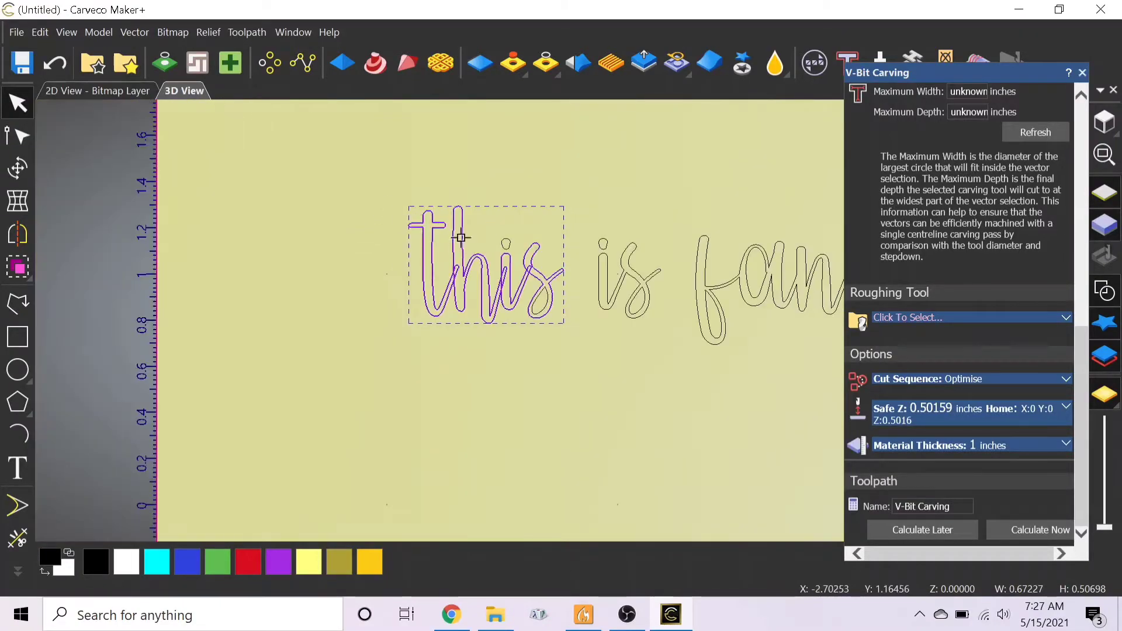
{"action": "right_click", "coordinate": [463, 270]}
{"action": "left_click", "coordinate": [552, 224]}
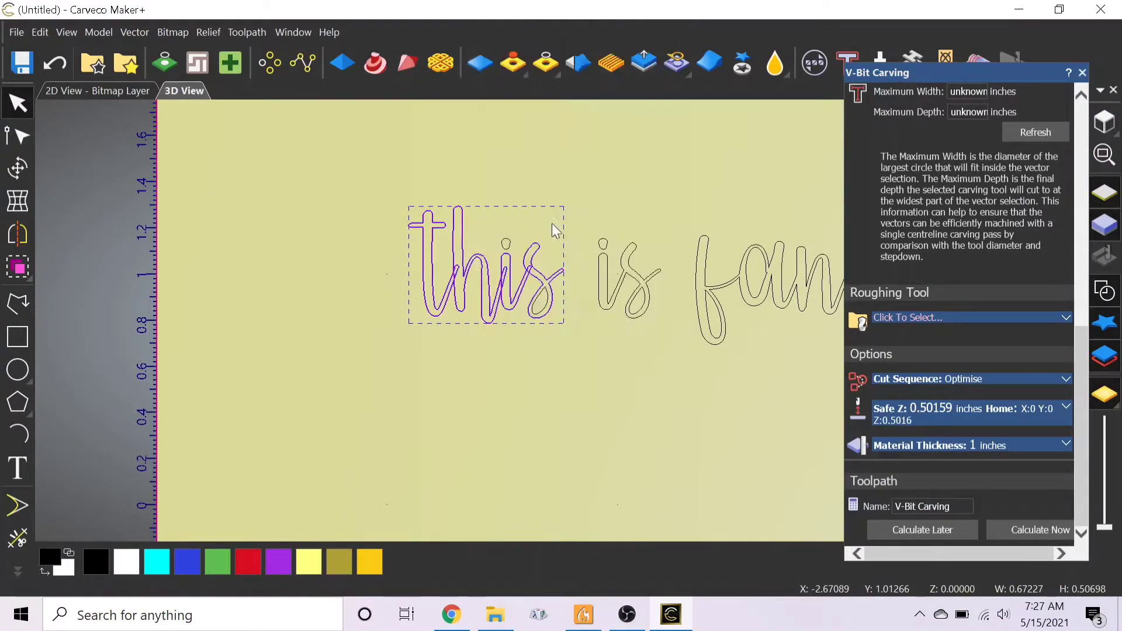
{"action": "left_click", "coordinate": [535, 353]}
{"action": "scroll", "coordinate": [728, 362], "scroll_direction": "down", "scroll_amount": 2}
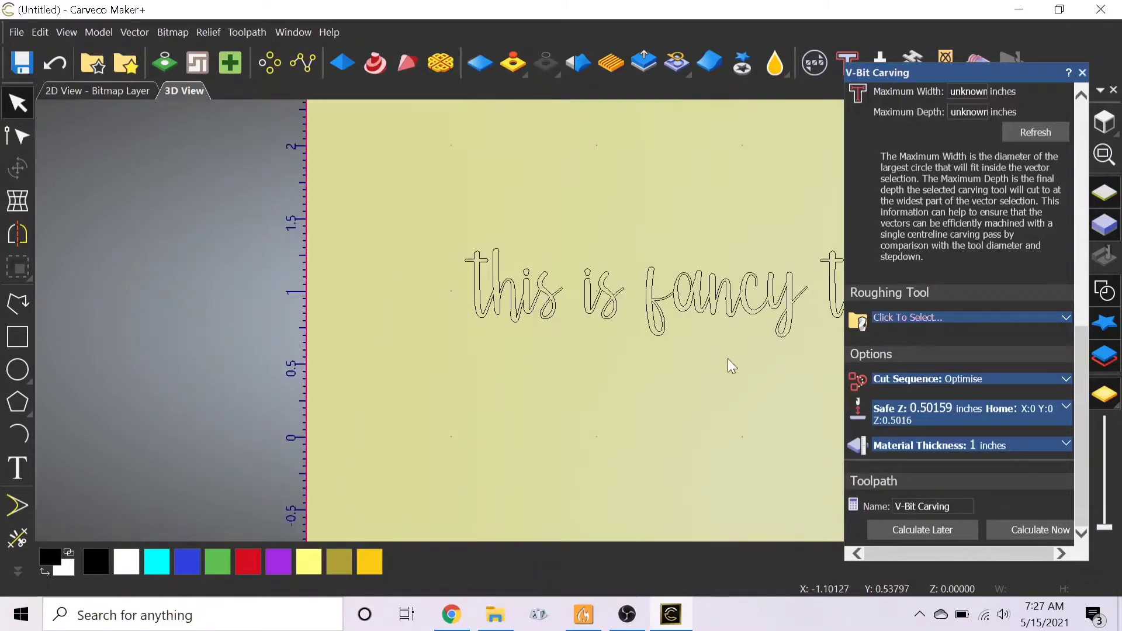
{"action": "scroll", "coordinate": [765, 366], "scroll_direction": "down", "scroll_amount": 3}
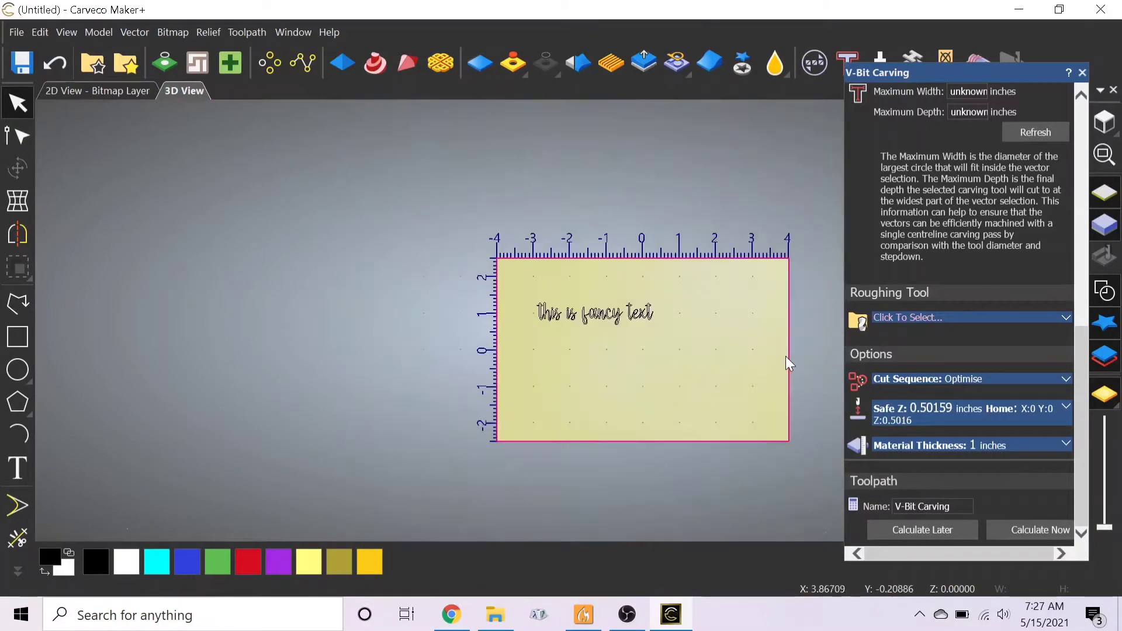
{"action": "scroll", "coordinate": [637, 307], "scroll_direction": "up", "scroll_amount": 5}
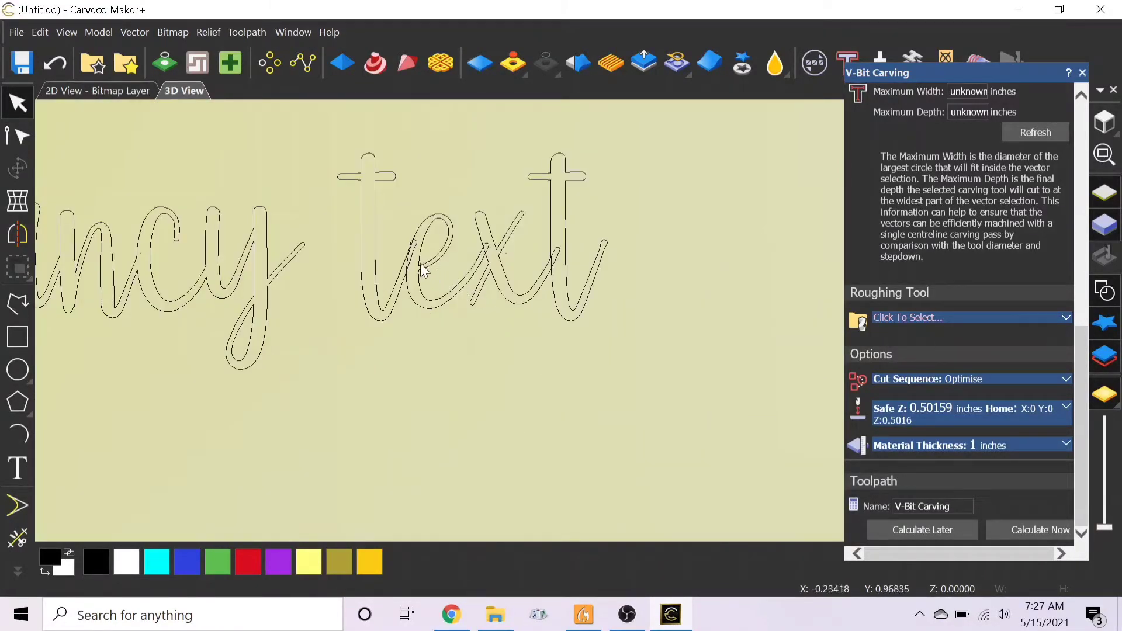
{"action": "left_click", "coordinate": [422, 267]}
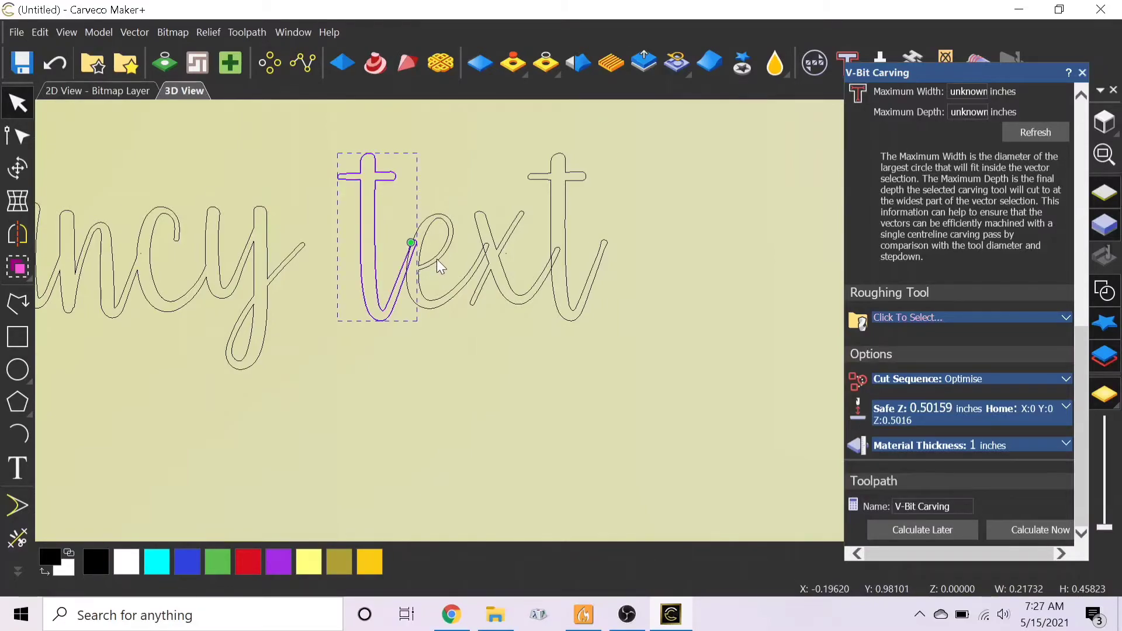
{"action": "left_click", "coordinate": [437, 259], "text": "shift"}
{"action": "left_click", "coordinate": [464, 263]}
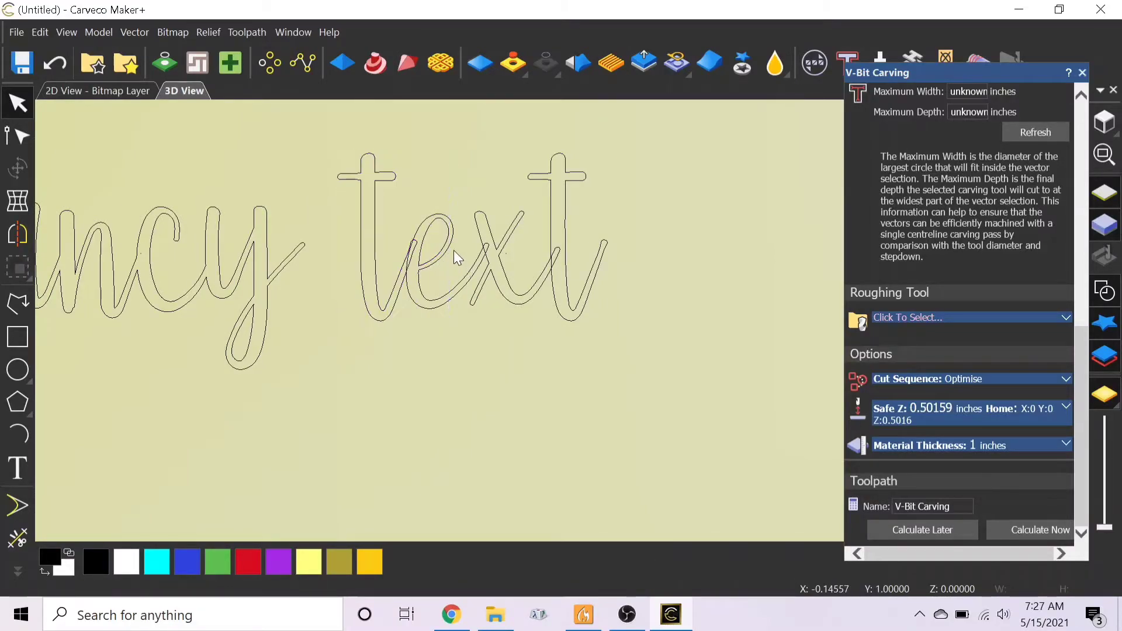
- Weld the outer outlines of t, e, x and t in the word "text", excluding the e's inner loop
{"action": "scroll", "coordinate": [416, 233], "scroll_direction": "down", "scroll_amount": 3}
{"action": "scroll", "coordinate": [664, 372], "scroll_direction": "up", "scroll_amount": 6}
{"action": "scroll", "coordinate": [666, 473], "scroll_direction": "up", "scroll_amount": 2}
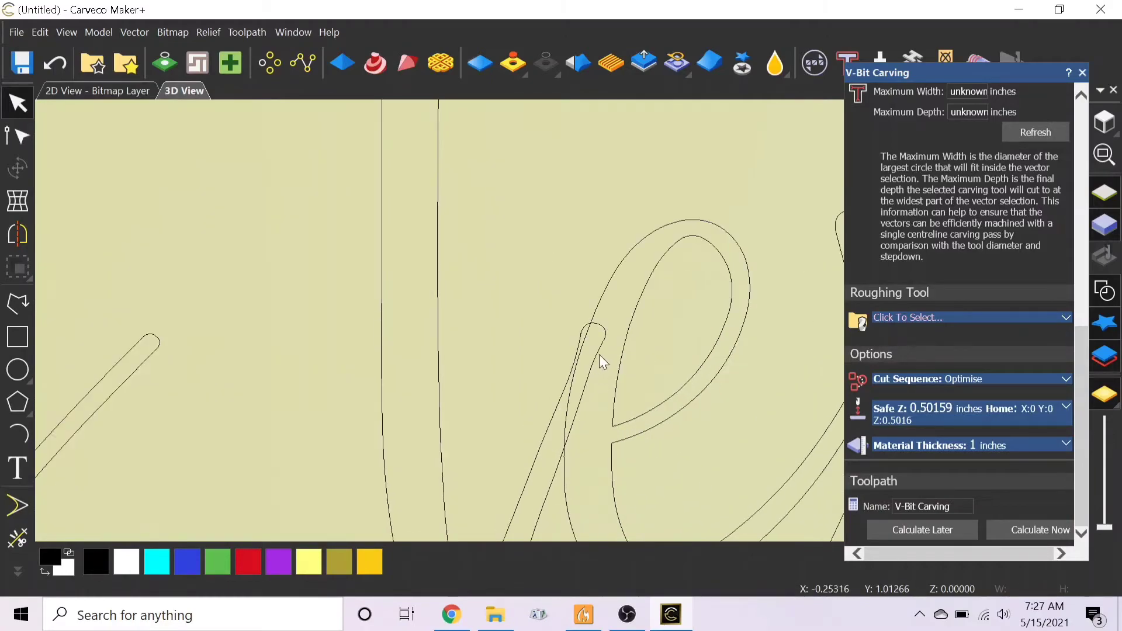
{"action": "left_click", "coordinate": [598, 354]}
{"action": "left_click", "coordinate": [651, 232], "text": "shift"}
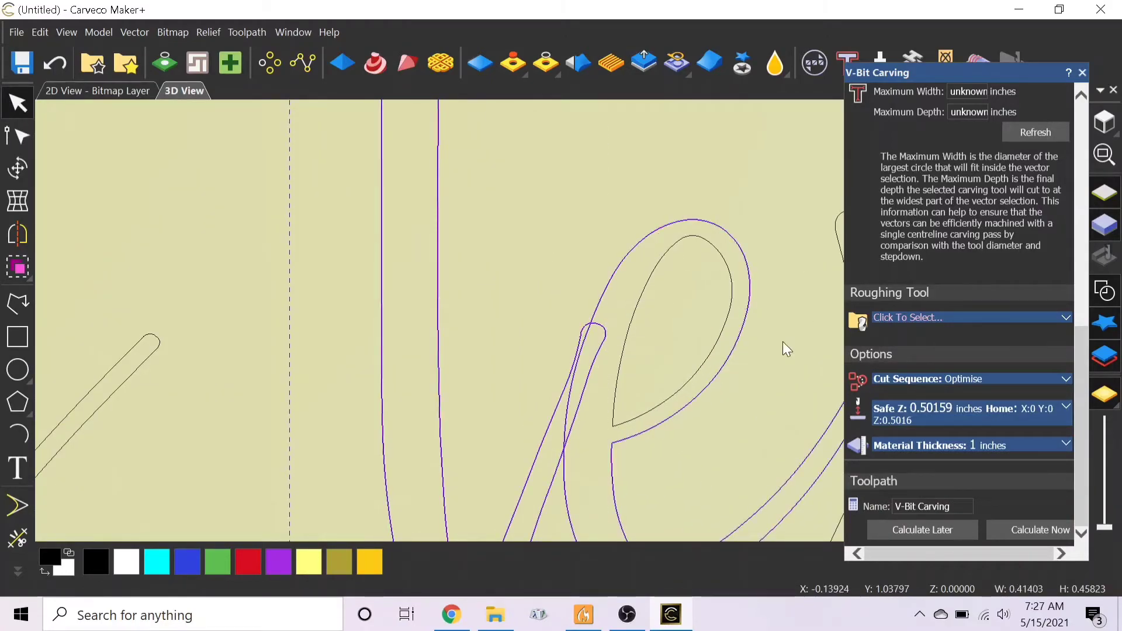
{"action": "scroll", "coordinate": [797, 364], "scroll_direction": "down", "scroll_amount": 3}
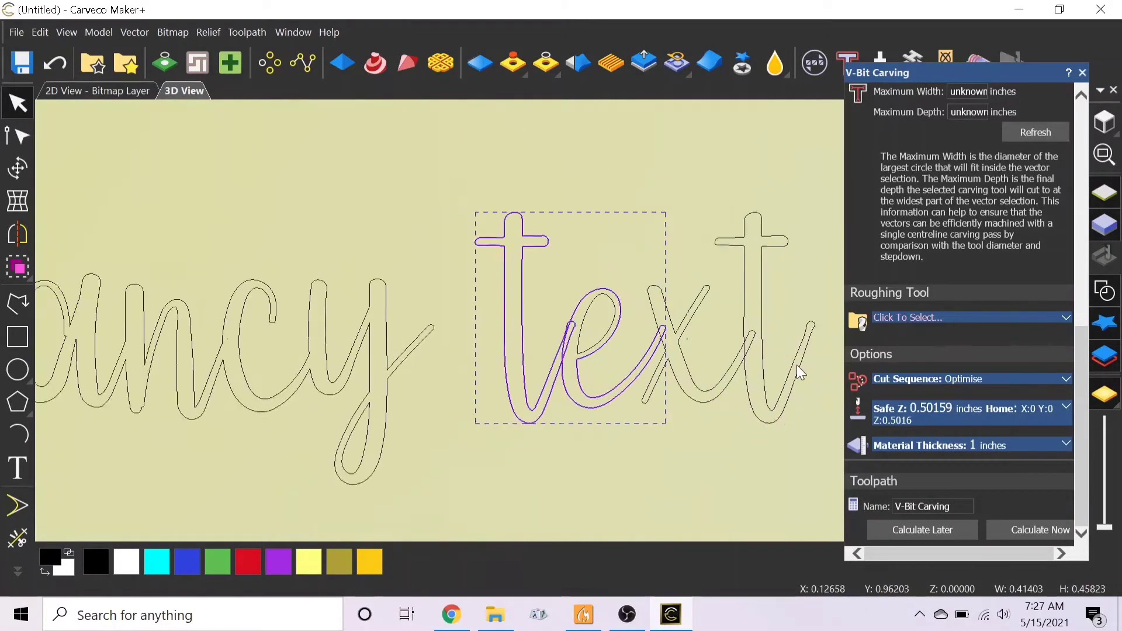
{"action": "left_click", "coordinate": [659, 354], "text": "shift"}
{"action": "left_click", "coordinate": [733, 394], "text": "shift"}
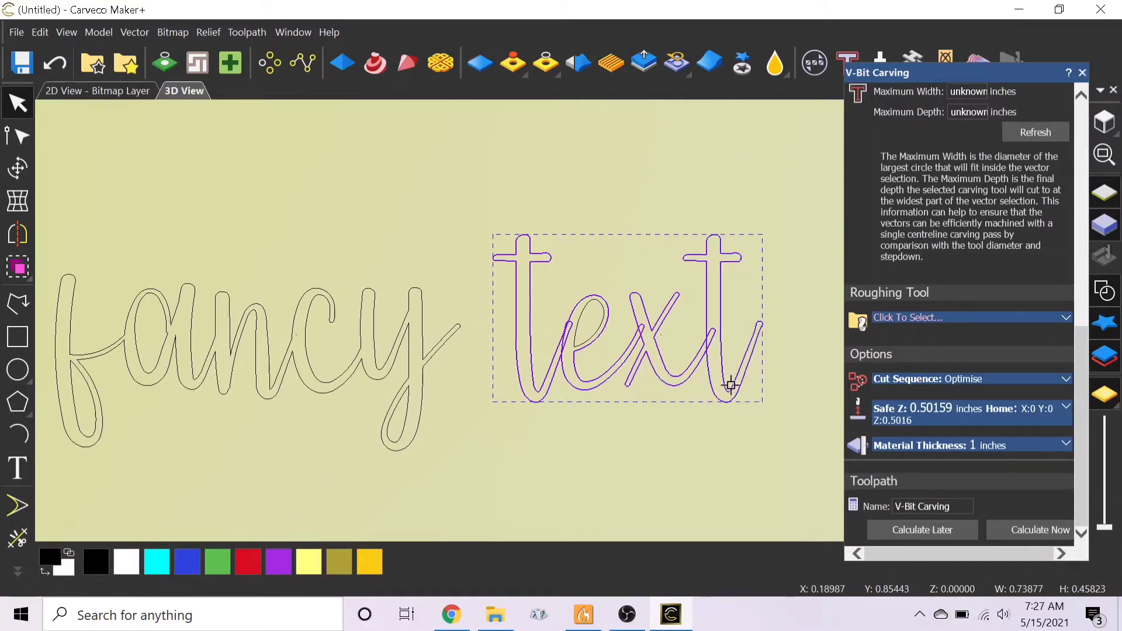
{"action": "right_click", "coordinate": [728, 385]}
{"action": "left_click", "coordinate": [809, 230]}
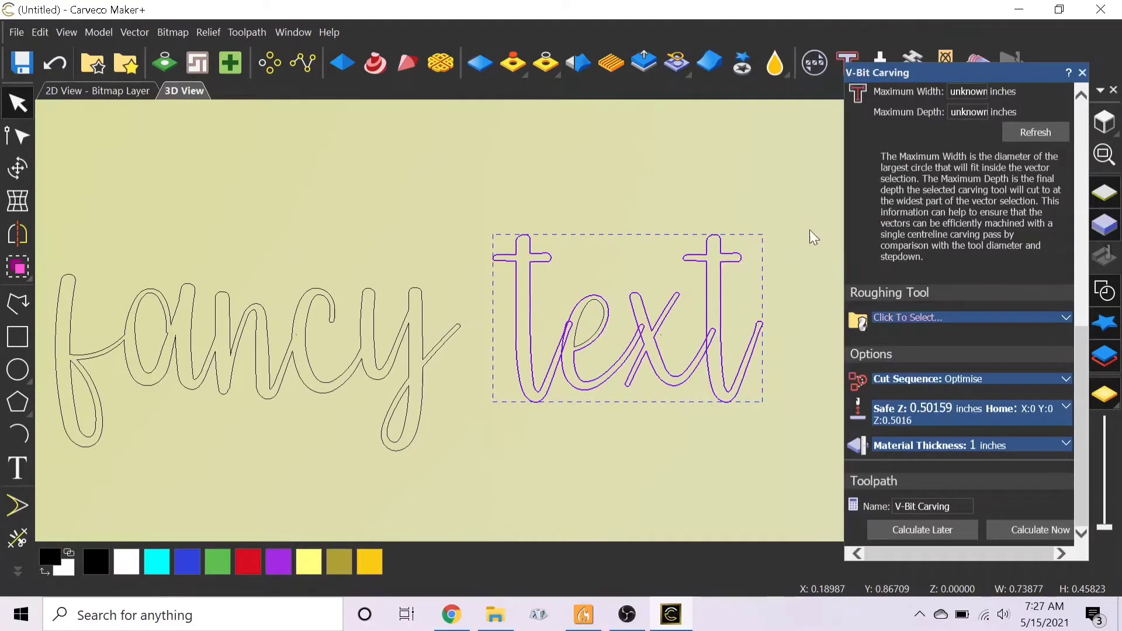
{"action": "left_click", "coordinate": [362, 460]}
- Select all the text vectors and identify their vector intersections with the Vector Doctor
{"action": "scroll", "coordinate": [362, 310], "scroll_direction": "down", "scroll_amount": 5}
{"action": "scroll", "coordinate": [393, 314], "scroll_direction": "up", "scroll_amount": 3}
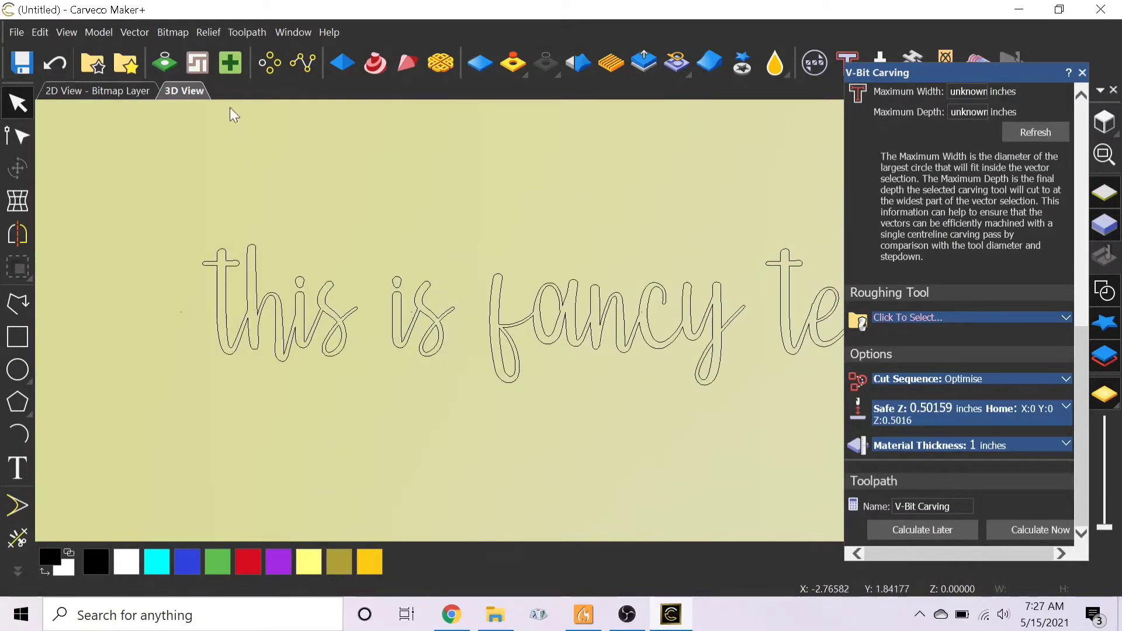
{"action": "left_click", "coordinate": [230, 62]}
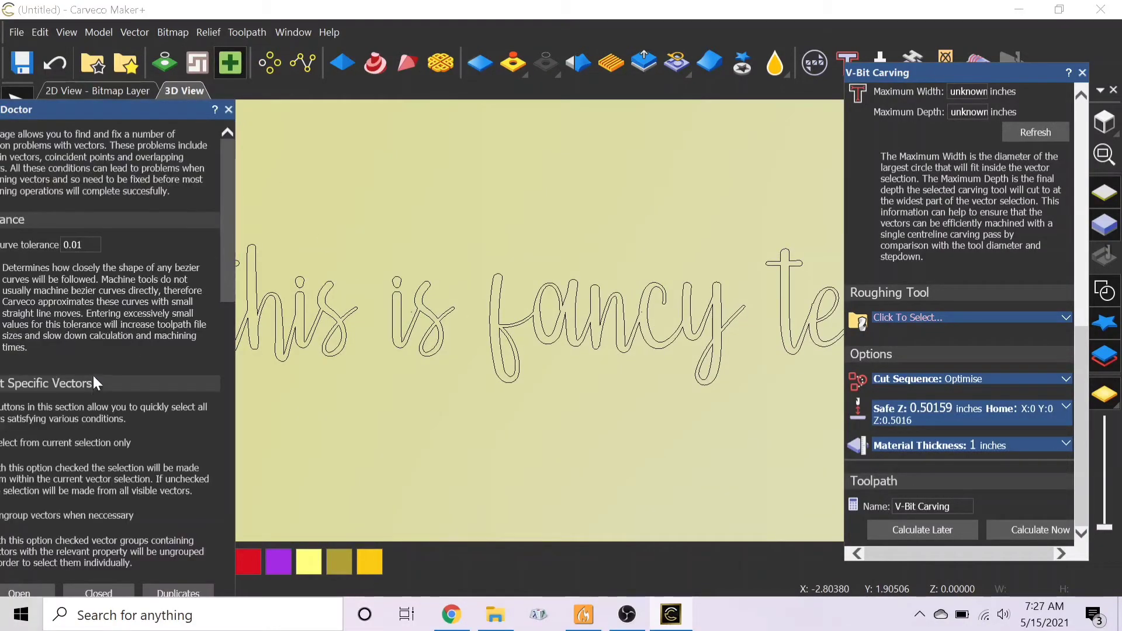
{"action": "scroll", "coordinate": [105, 397], "scroll_direction": "down", "scroll_amount": 15}
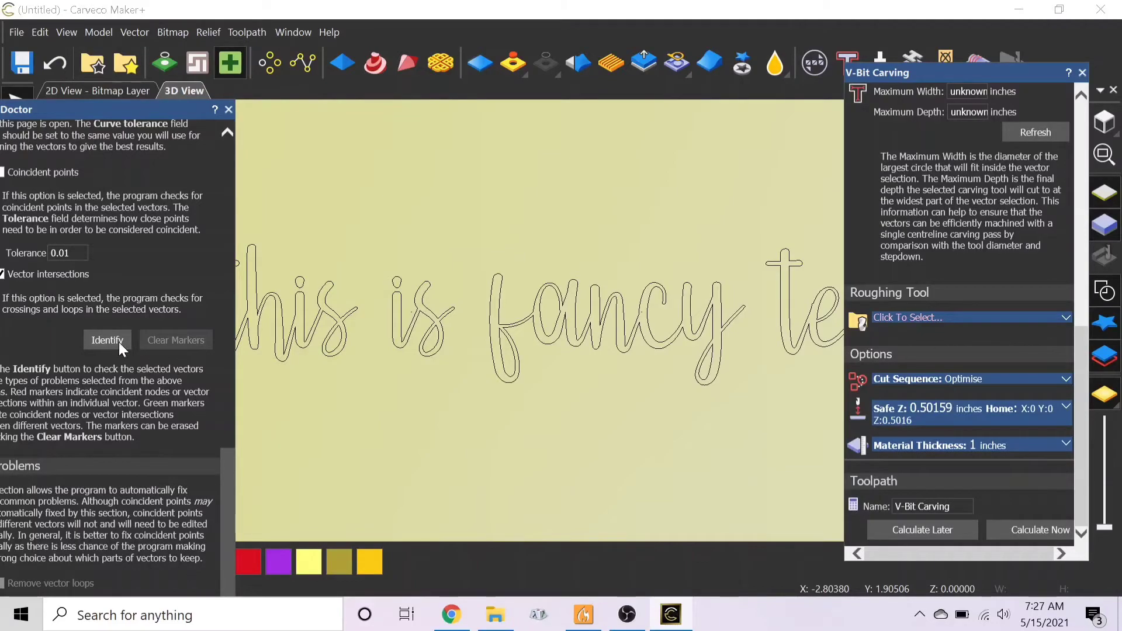
{"action": "left_click", "coordinate": [118, 342]}
{"action": "left_click", "coordinate": [153, 411]}
{"action": "scroll", "coordinate": [568, 319], "scroll_direction": "down", "scroll_amount": 5}
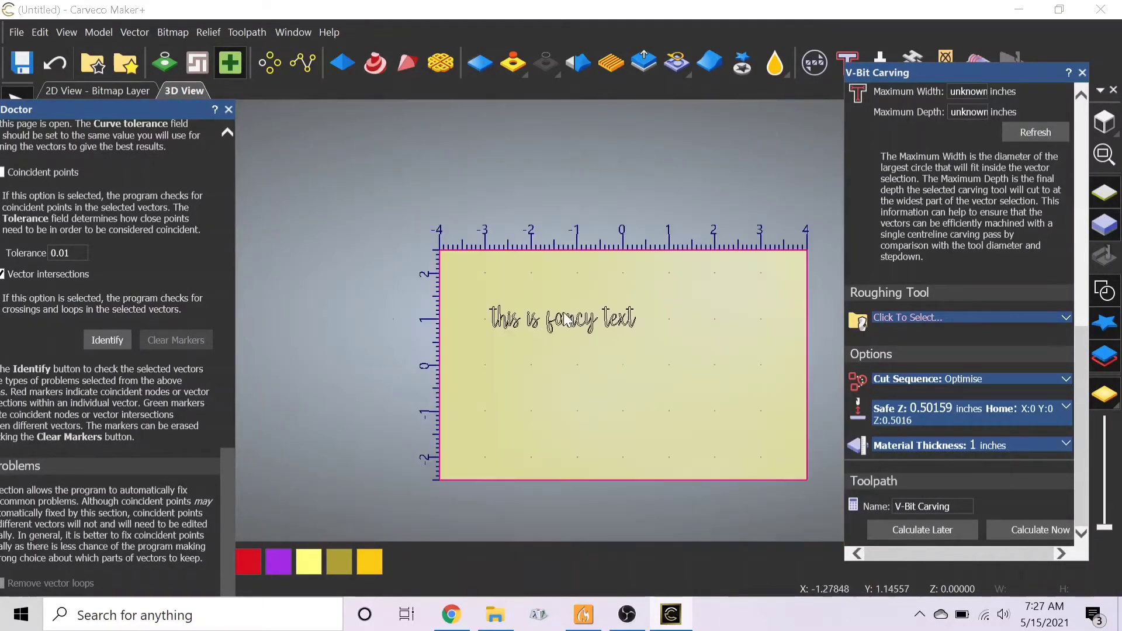
{"action": "left_click_drag", "start_coordinate": [465, 290], "coordinate": [758, 366]}
{"action": "scroll", "coordinate": [573, 321], "scroll_direction": "up", "scroll_amount": 5}
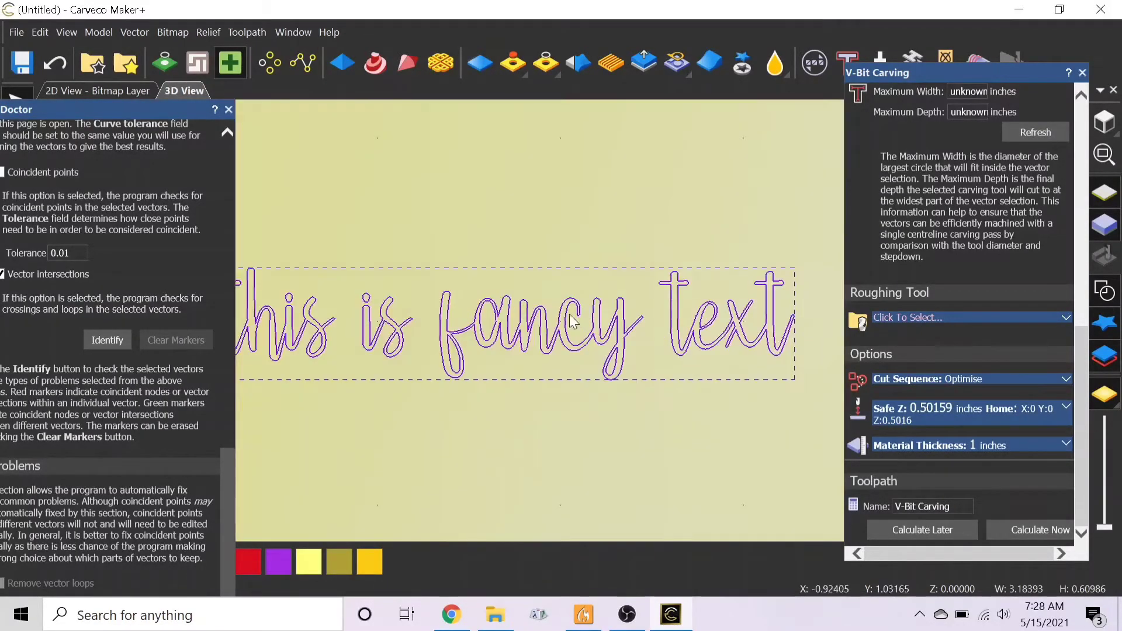
{"action": "left_click", "coordinate": [115, 343]}
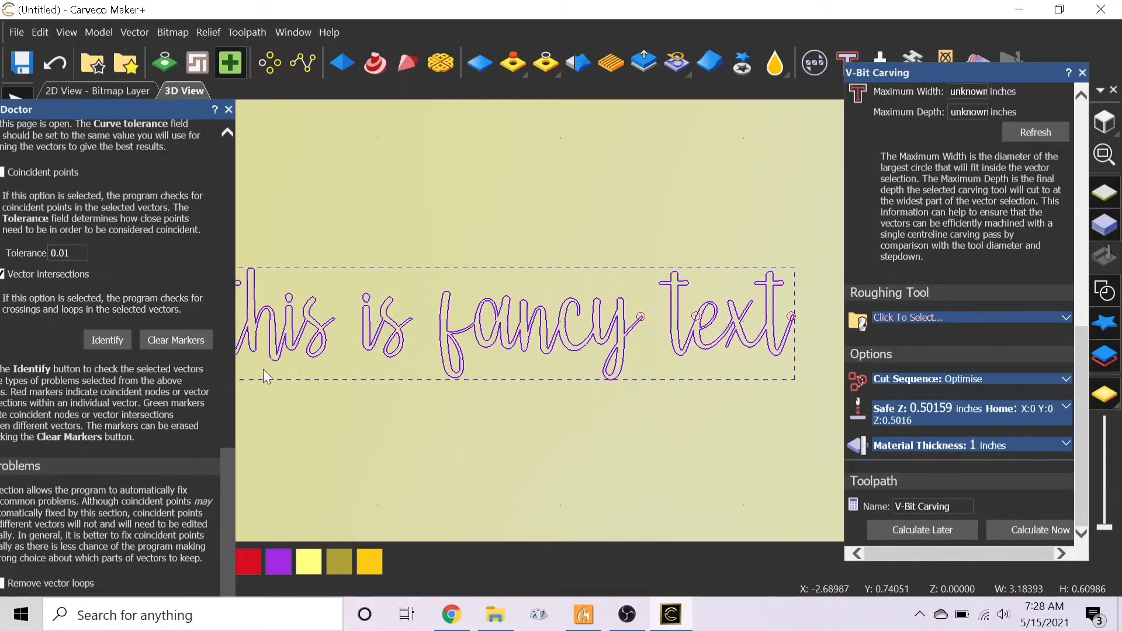
- Examine the intersection marker at the tip of the y in "fancy" up close
{"action": "scroll", "coordinate": [351, 357], "scroll_direction": "down", "scroll_amount": 5}
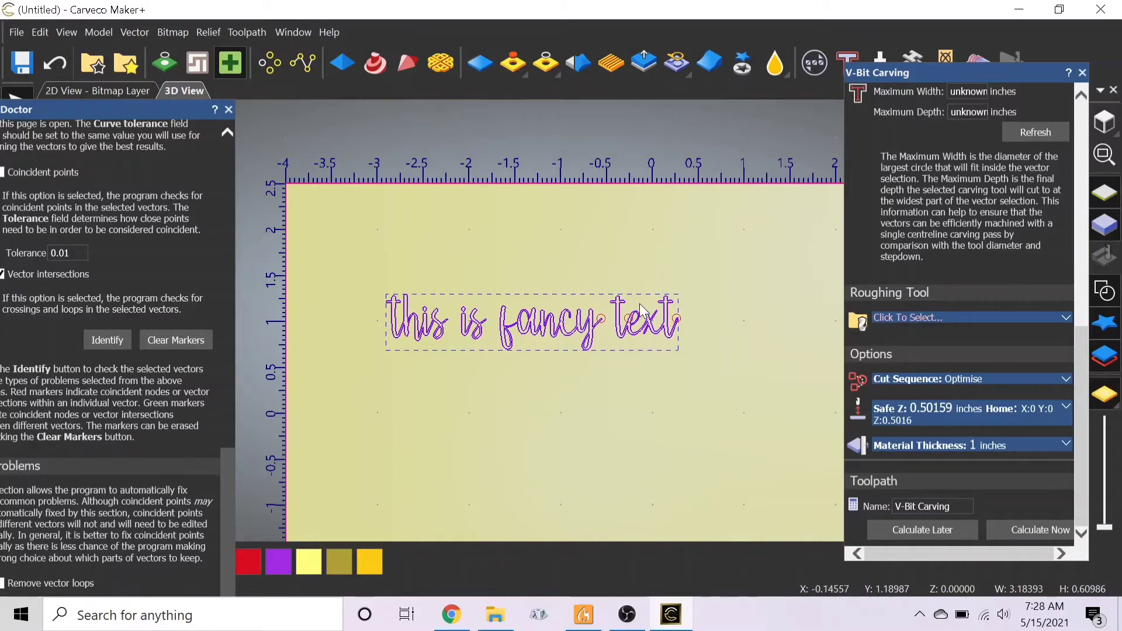
{"action": "scroll", "coordinate": [641, 310], "scroll_direction": "up", "scroll_amount": 4}
{"action": "scroll", "coordinate": [444, 316], "scroll_direction": "up", "scroll_amount": 2}
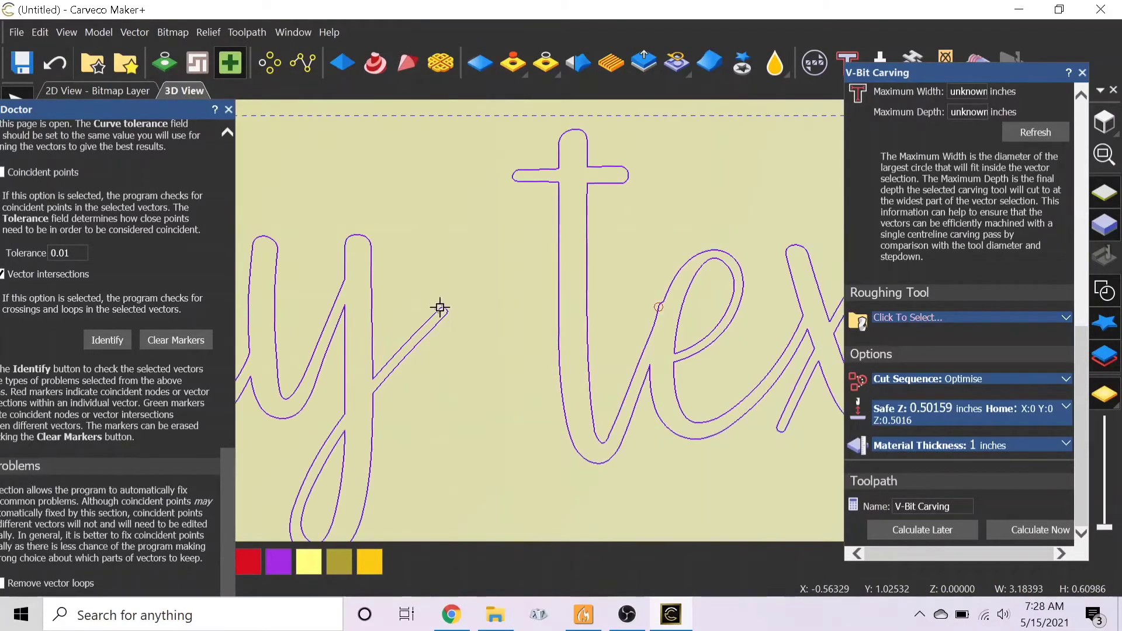
{"action": "scroll", "coordinate": [440, 307], "scroll_direction": "up", "scroll_amount": 6}
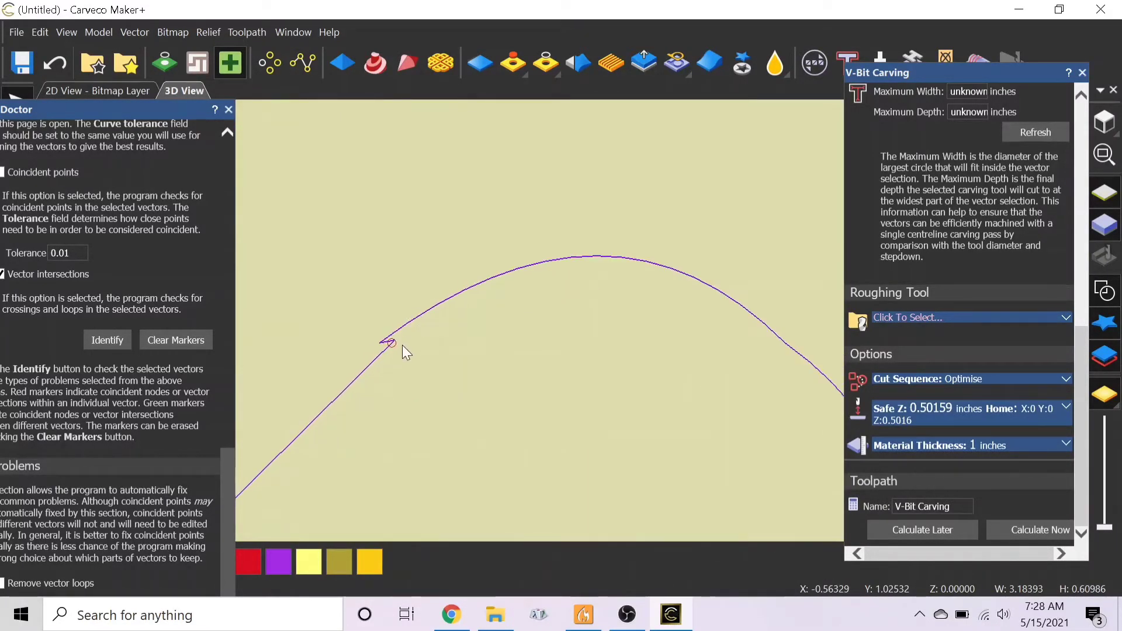
{"action": "scroll", "coordinate": [406, 353], "scroll_direction": "up", "scroll_amount": 5}
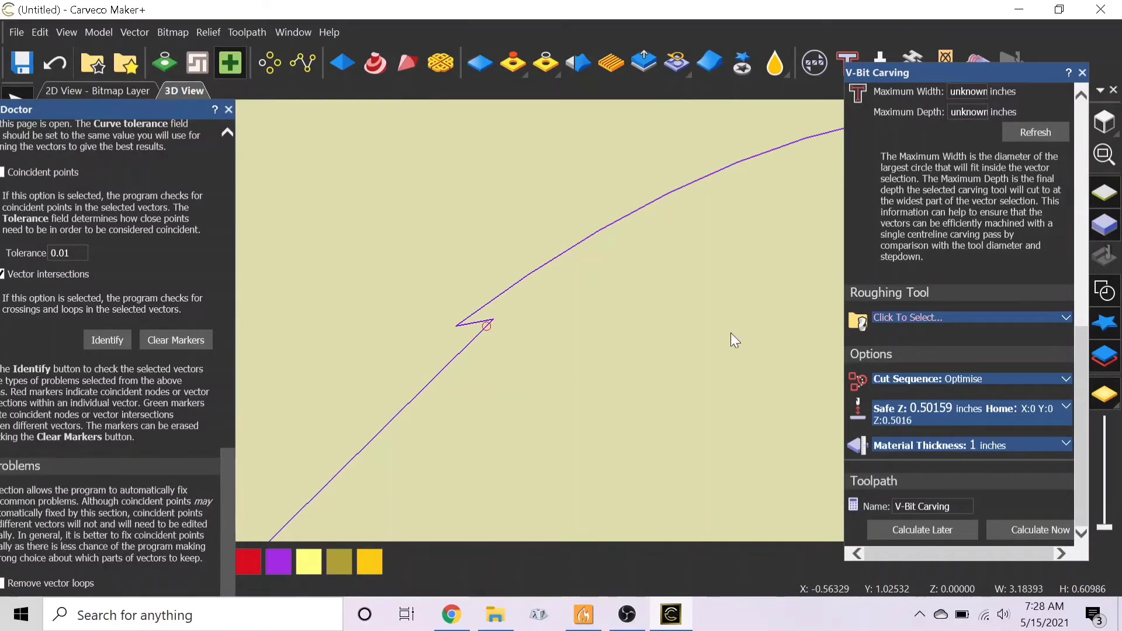
- Calculate the V-Bit Carving toolpath for the selected text, inspect its path inside the letters, and close the Vector Doctor
{"action": "left_click", "coordinate": [1023, 523]}
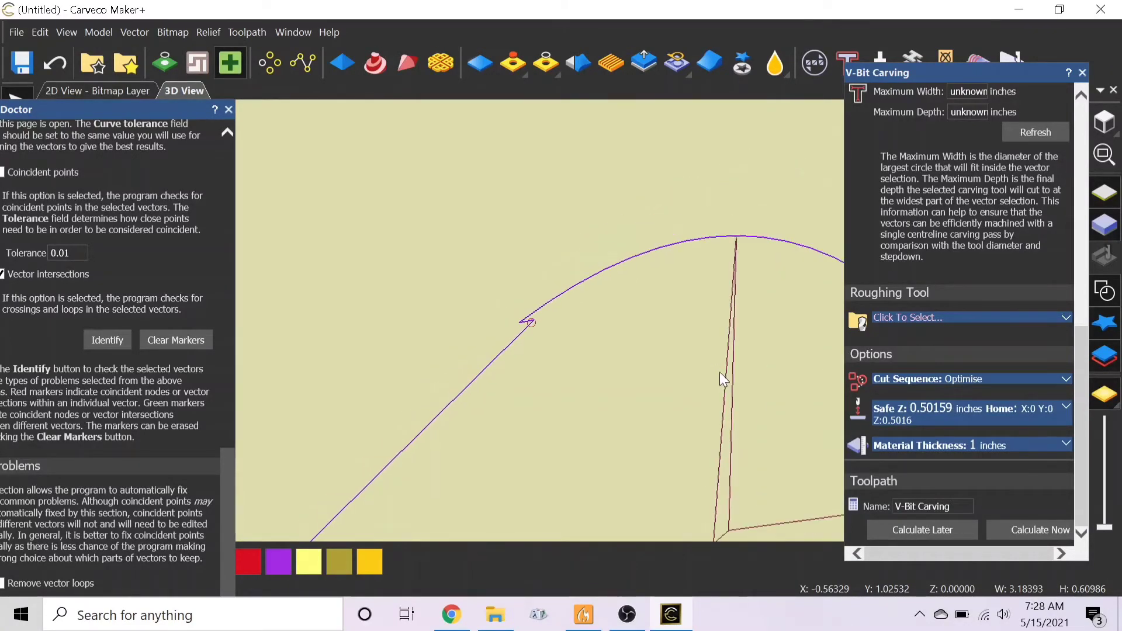
{"action": "scroll", "coordinate": [594, 384], "scroll_direction": "down", "scroll_amount": 10}
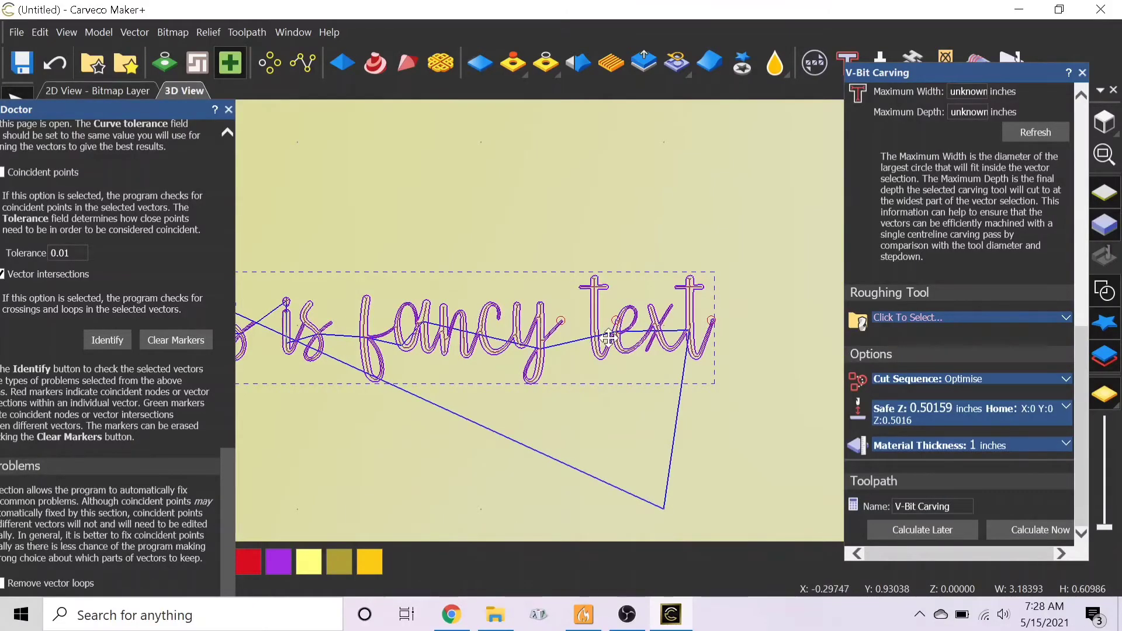
{"action": "scroll", "coordinate": [609, 338], "scroll_direction": "up", "scroll_amount": 10}
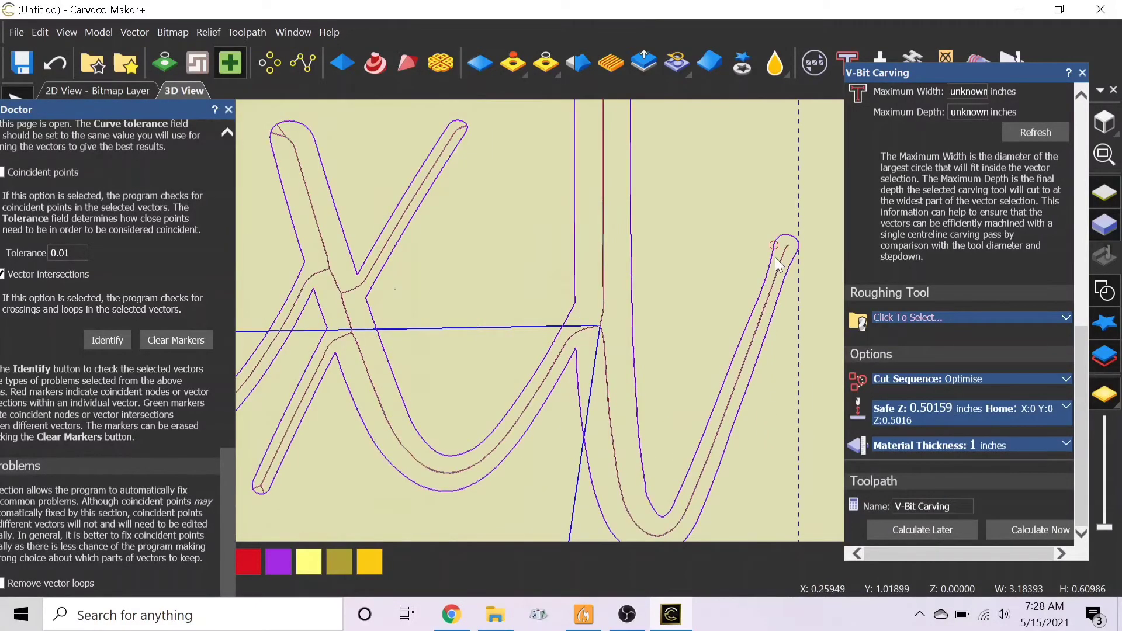
{"action": "scroll", "coordinate": [751, 325], "scroll_direction": "down", "scroll_amount": 5}
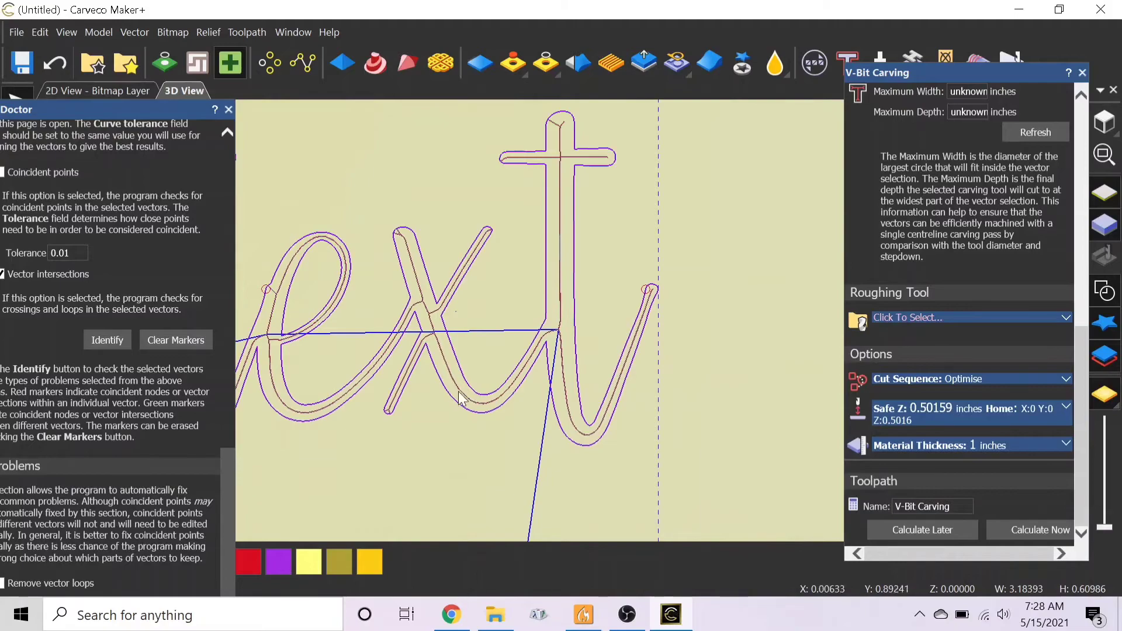
{"action": "scroll", "coordinate": [305, 337], "scroll_direction": "down", "scroll_amount": 8}
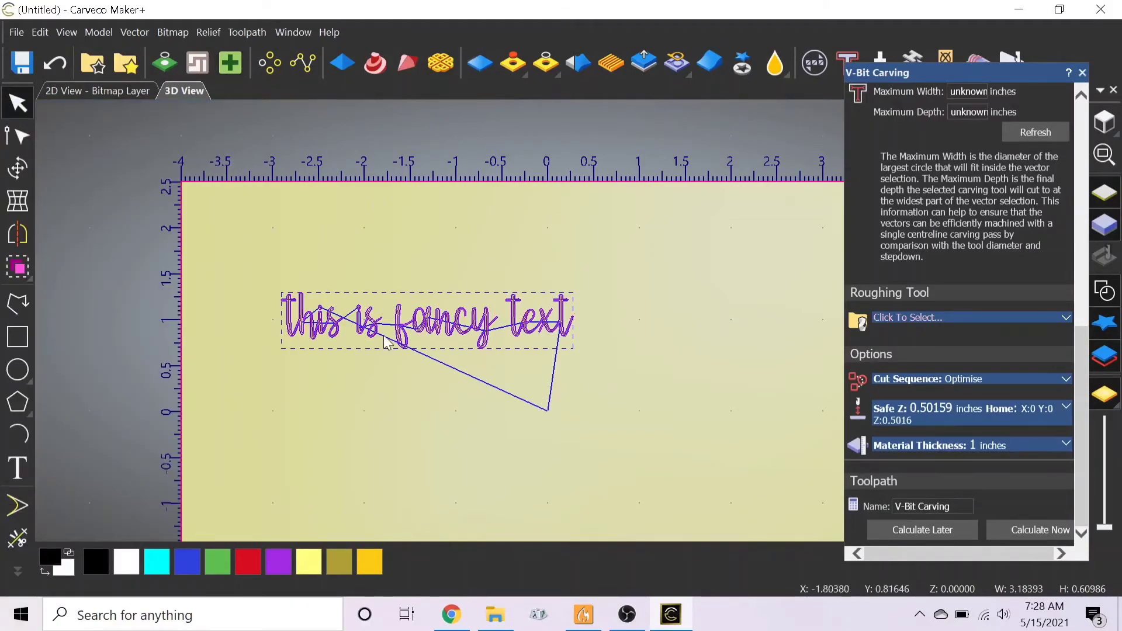
{"action": "scroll", "coordinate": [334, 381], "scroll_direction": "up", "scroll_amount": 3}
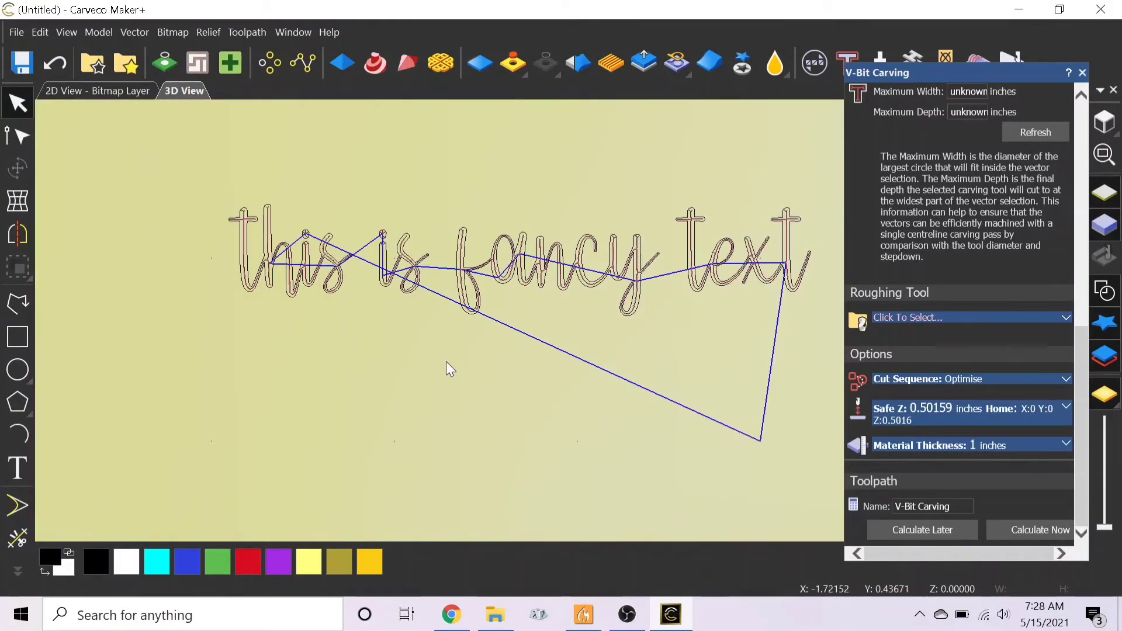